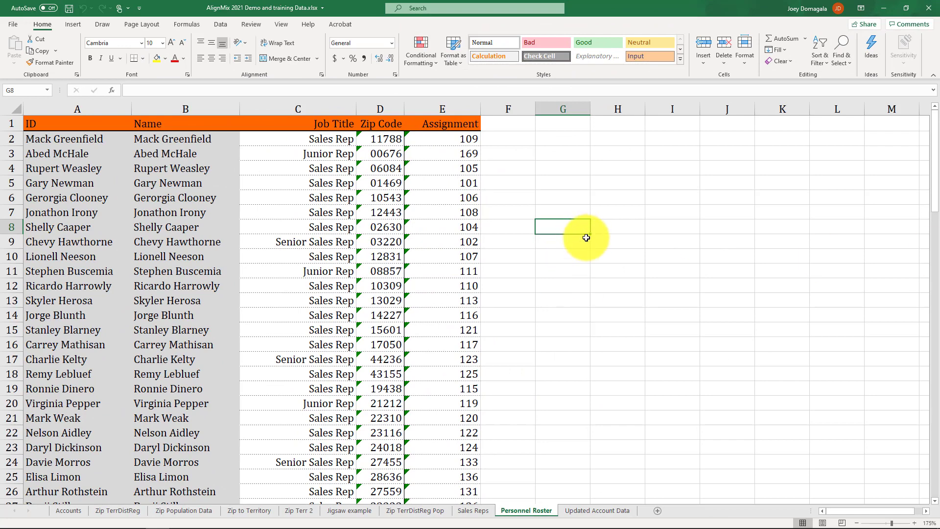
Step: Review the Name and Job Title columns, checking the District Manager (C80) and Region Manager (C85) titles
{"action": "left_click", "coordinate": [198, 108]}
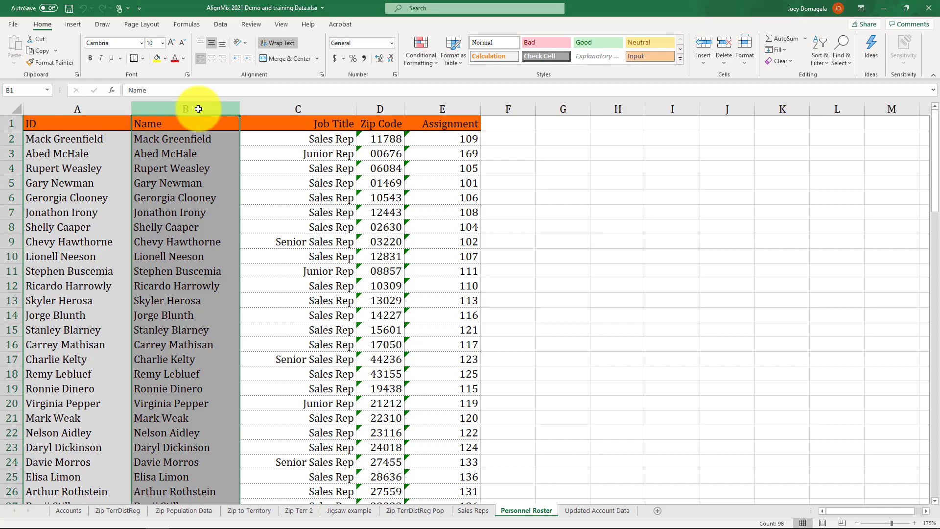
{"action": "left_click", "coordinate": [300, 109]}
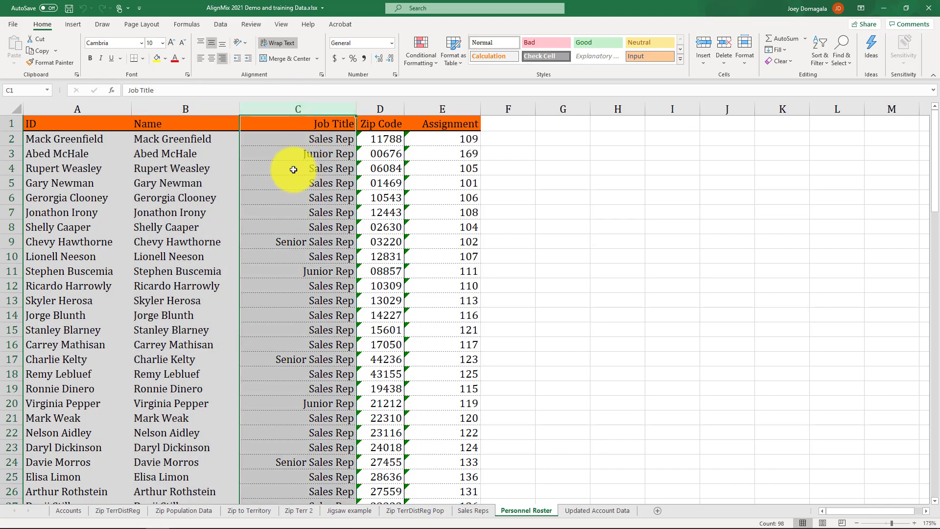
{"action": "scroll", "coordinate": [293, 169], "scroll_direction": "down", "scroll_amount": 12}
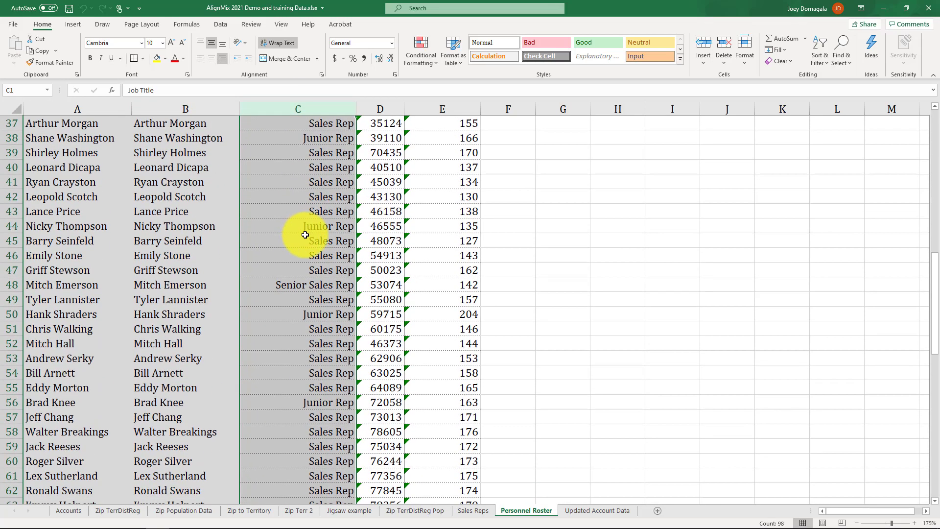
{"action": "scroll", "coordinate": [305, 235], "scroll_direction": "down", "scroll_amount": 9}
{"action": "left_click", "coordinate": [324, 354]}
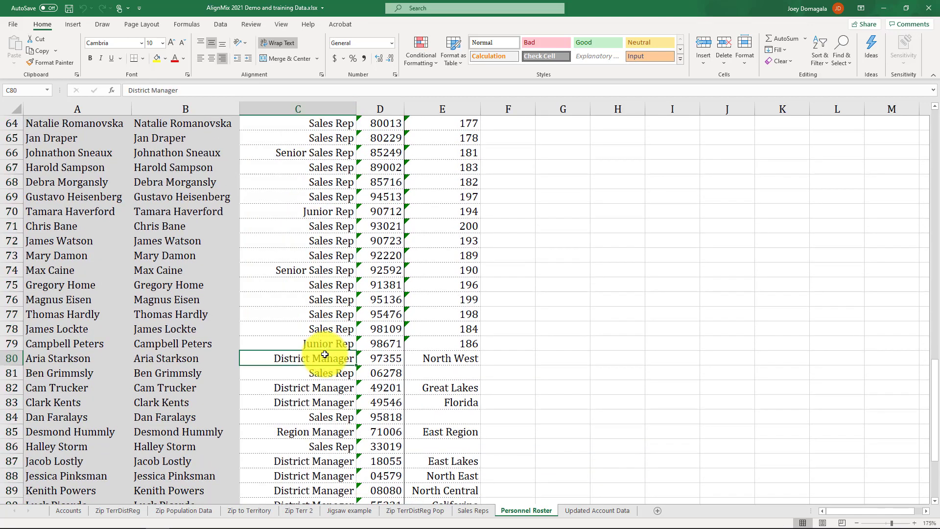
{"action": "left_click", "coordinate": [335, 431]}
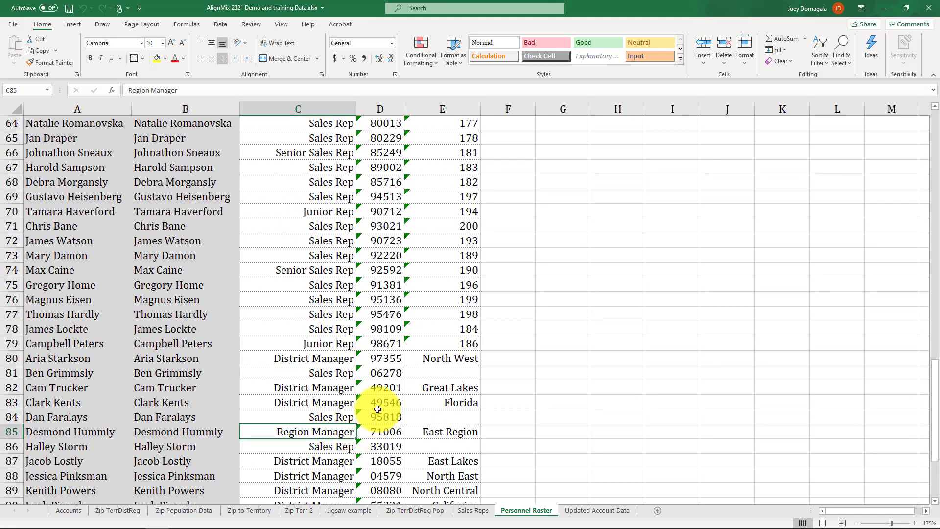
Step: Check the Zip Code and Assignment columns, select E69:E75, then minimize Excel
{"action": "left_click", "coordinate": [379, 108]}
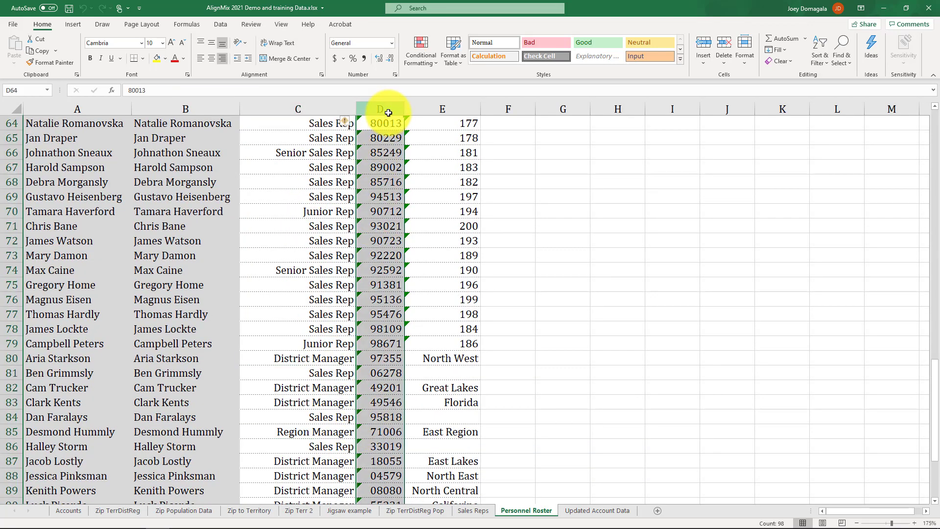
{"action": "left_click", "coordinate": [445, 108]}
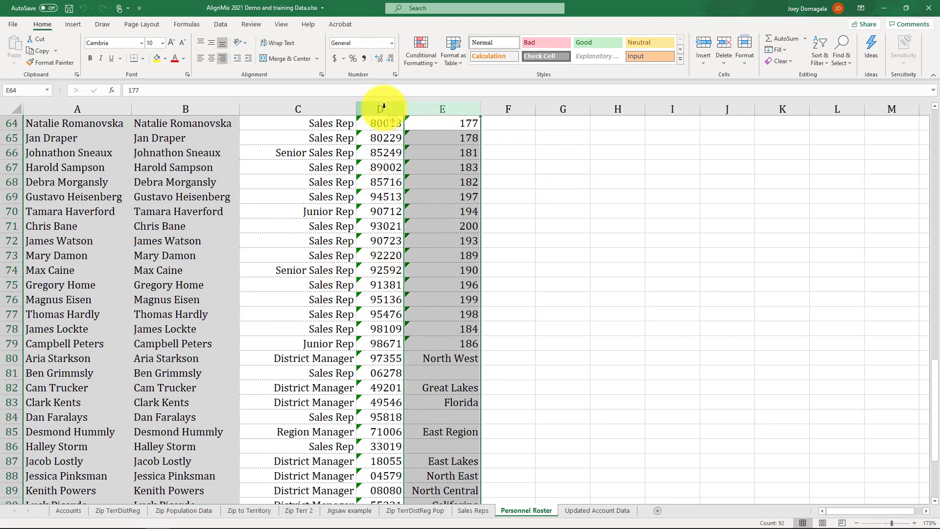
{"action": "left_click", "coordinate": [458, 356]}
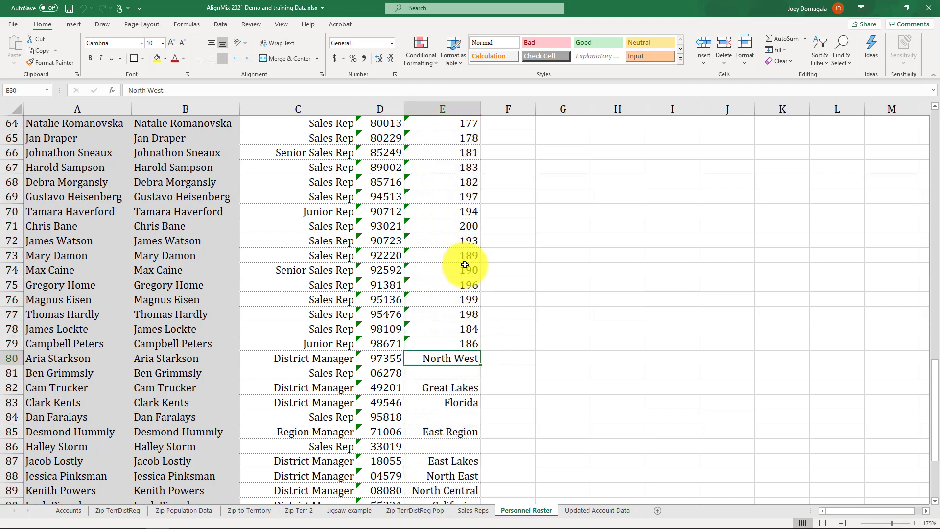
{"action": "left_click_drag", "start_coordinate": [465, 196], "coordinate": [464, 279]}
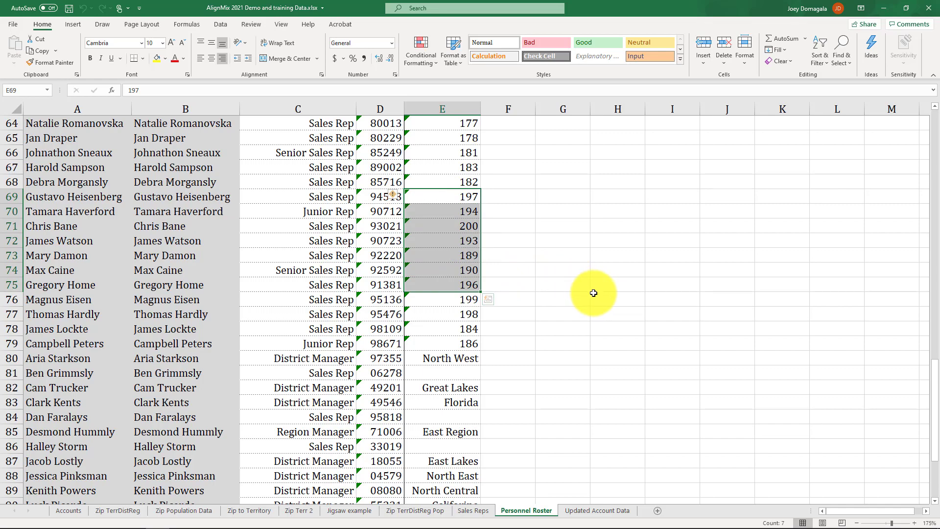
{"action": "left_click", "coordinate": [883, 8]}
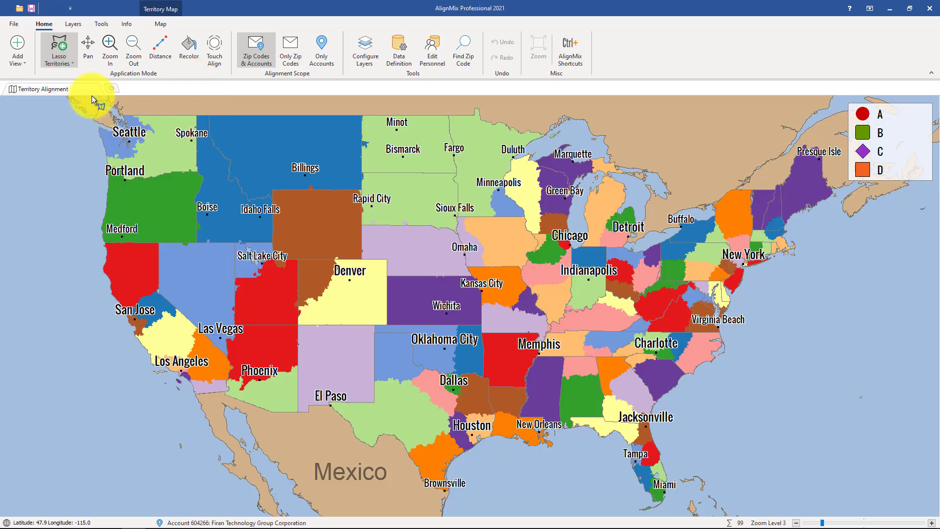
Step: Import the 'AlignMix 2021 Demo and training Data.xlsx' workbook from the File menu
{"action": "left_click", "coordinate": [15, 24]}
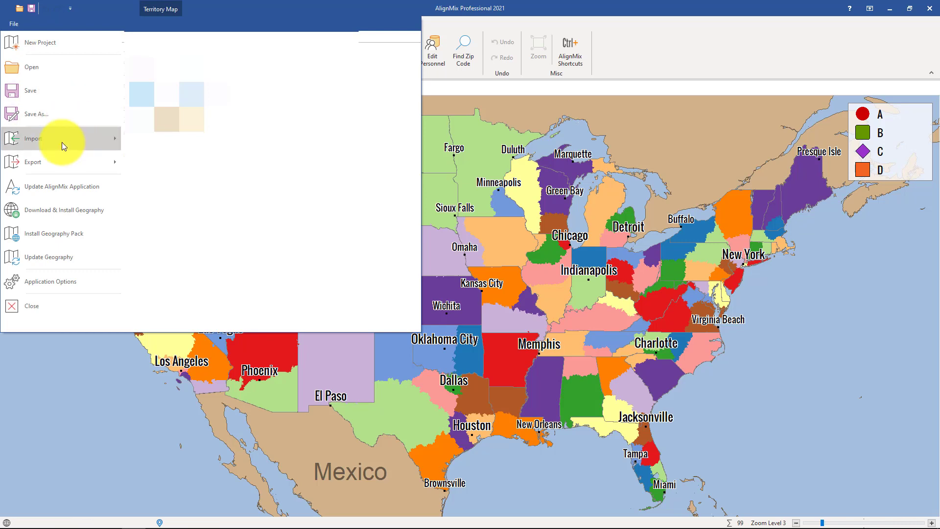
{"action": "mouse_move", "coordinate": [62, 142]}
{"action": "left_click", "coordinate": [171, 47]}
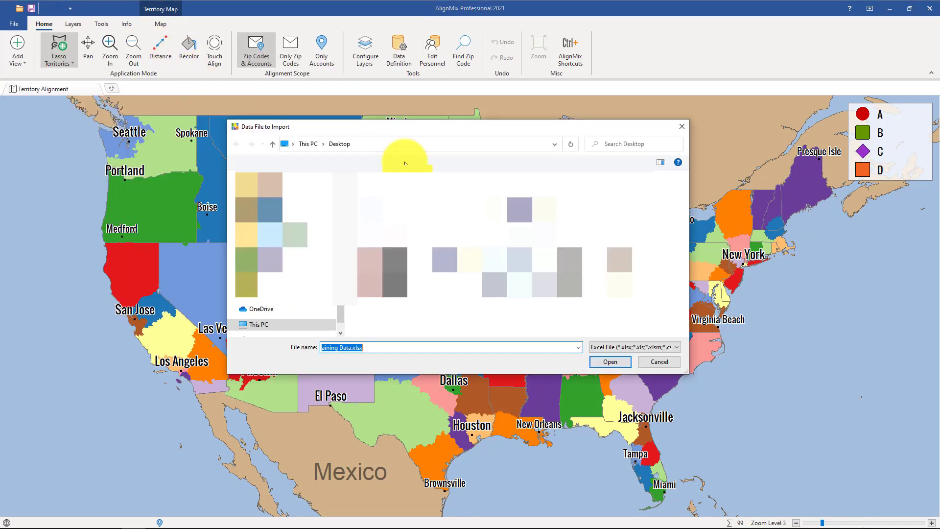
{"action": "left_click", "coordinate": [609, 362]}
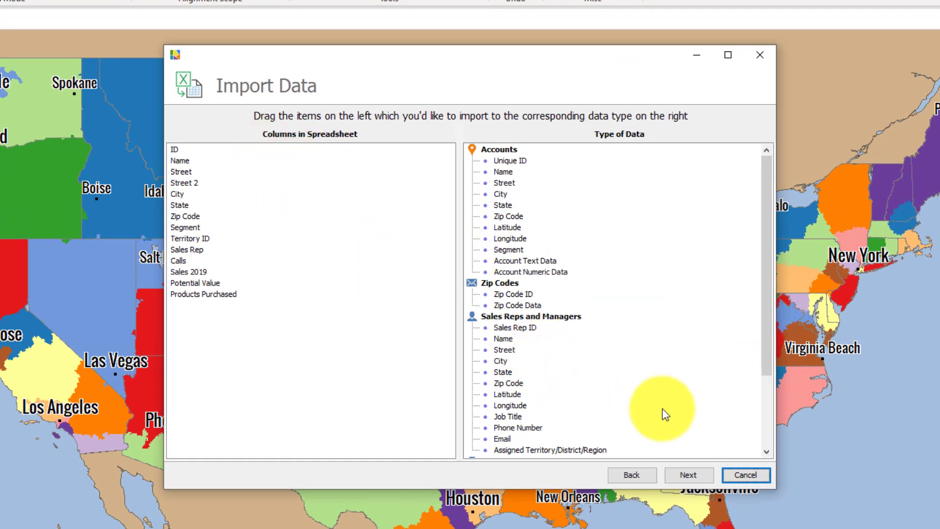
Step: Choose the Personnel Roster worksheet as the sheet to import
{"action": "left_click", "coordinate": [636, 477]}
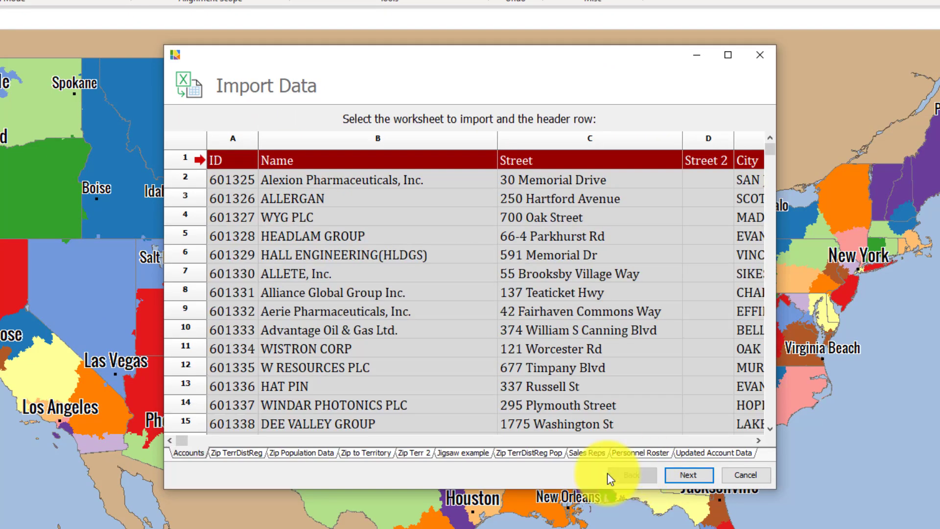
{"action": "left_click", "coordinate": [645, 454]}
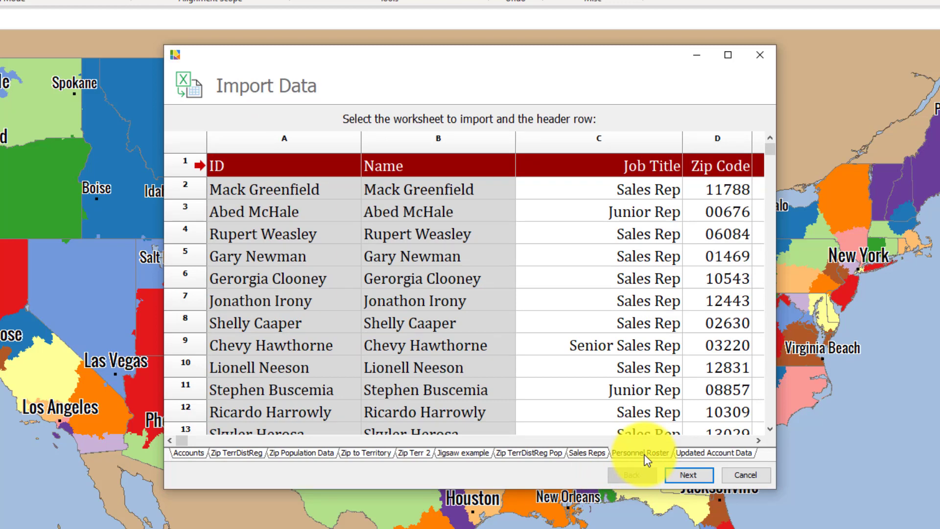
{"action": "left_click", "coordinate": [677, 476]}
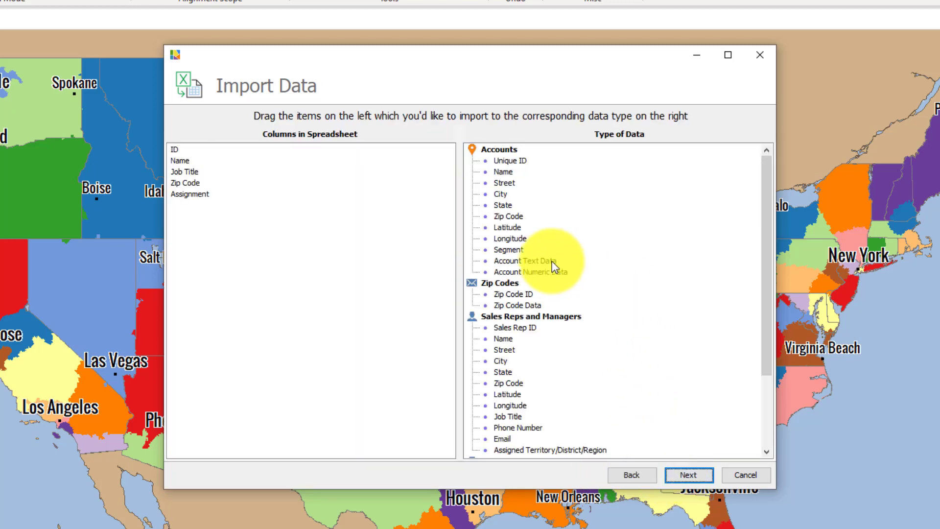
{"action": "scroll", "coordinate": [659, 288], "scroll_direction": "down", "scroll_amount": 3}
{"action": "scroll", "coordinate": [658, 287], "scroll_direction": "up", "scroll_amount": 1}
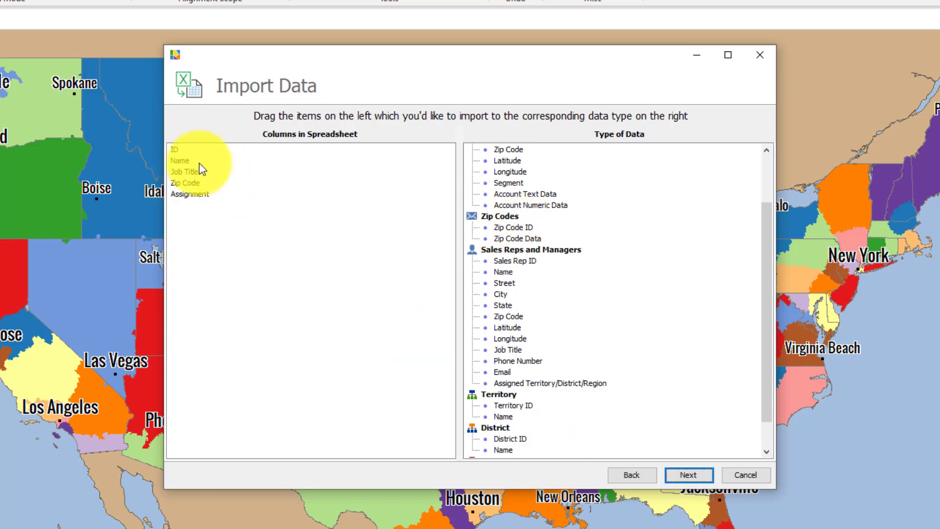
Step: Map ID, Name, Job Title, Zip Code and Assignment to the Sales Reps and Managers fields
{"action": "left_click_drag", "start_coordinate": [175, 151], "coordinate": [498, 262]}
{"action": "left_click_drag", "start_coordinate": [178, 151], "coordinate": [504, 271]}
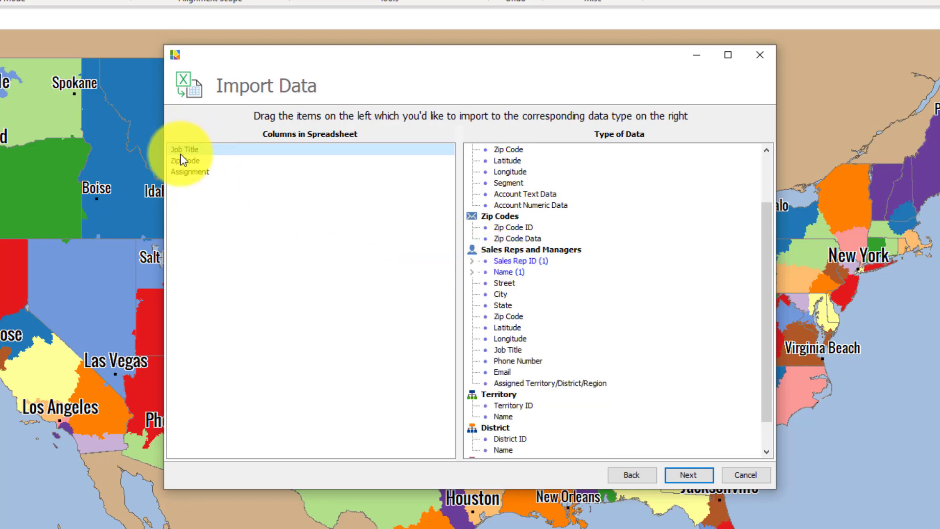
{"action": "left_click_drag", "start_coordinate": [180, 153], "coordinate": [504, 345]}
{"action": "left_click_drag", "start_coordinate": [186, 149], "coordinate": [512, 221]}
{"action": "left_click_drag", "start_coordinate": [192, 148], "coordinate": [545, 282]}
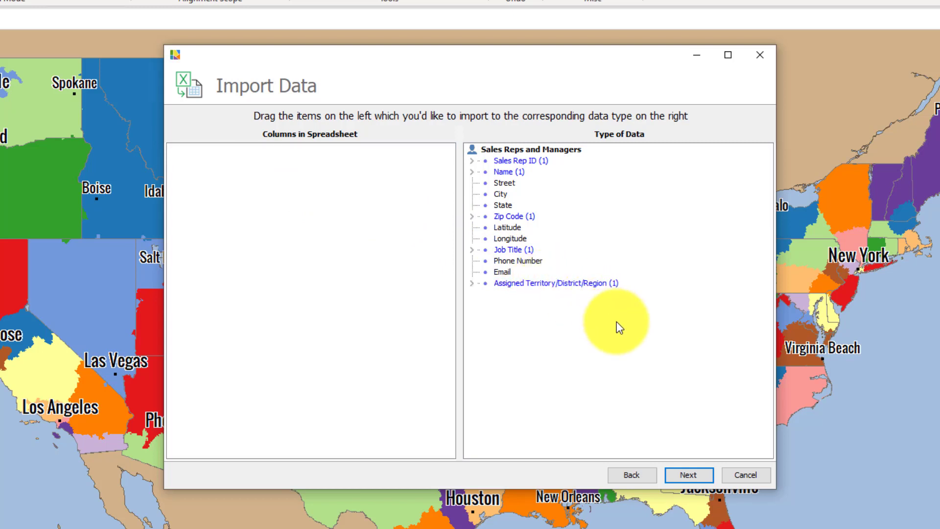
{"action": "left_click", "coordinate": [687, 474]}
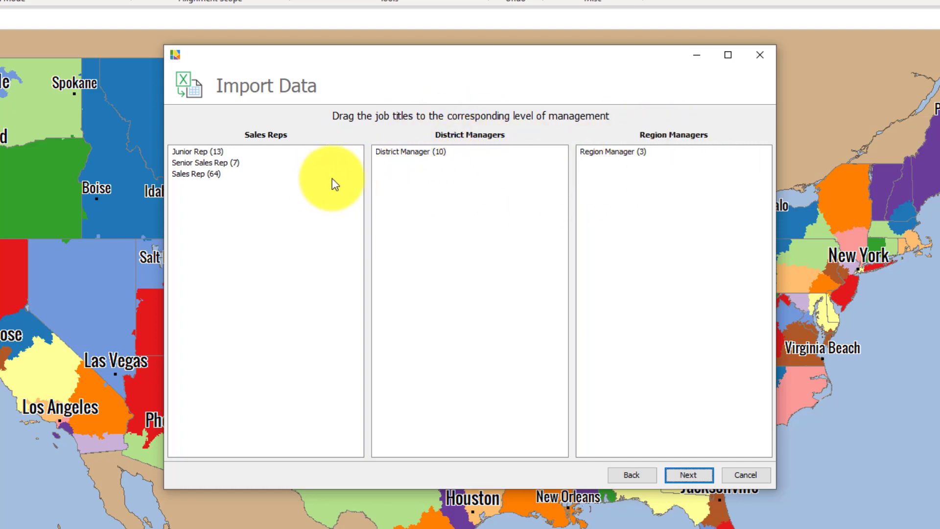
Step: Keep District Manager and Region Manager as their own levels and import the 97 personnel records
{"action": "left_click_drag", "start_coordinate": [416, 151], "coordinate": [228, 212]}
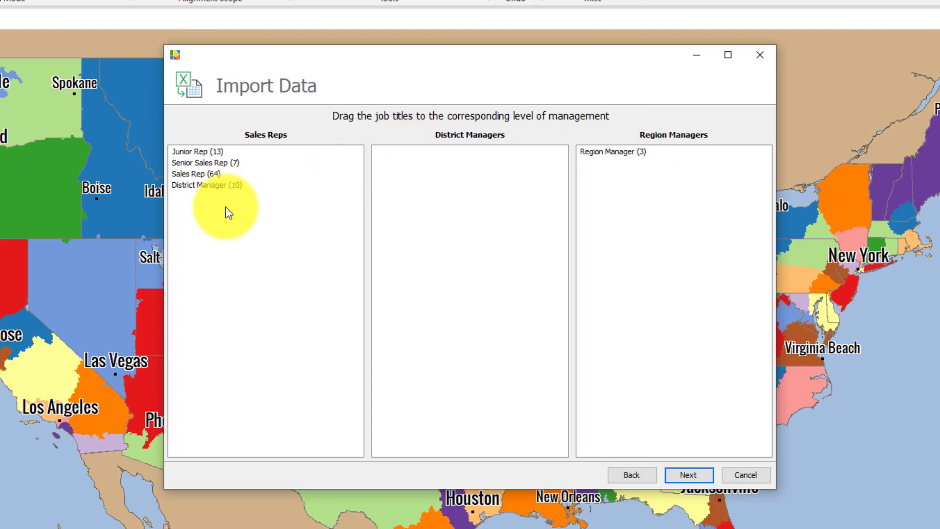
{"action": "left_click_drag", "start_coordinate": [195, 186], "coordinate": [445, 166]}
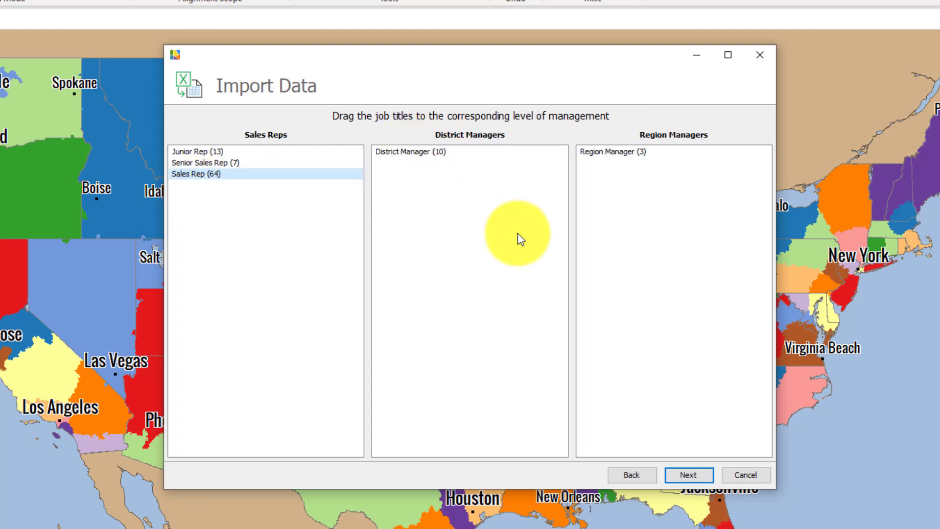
{"action": "left_click", "coordinate": [689, 476]}
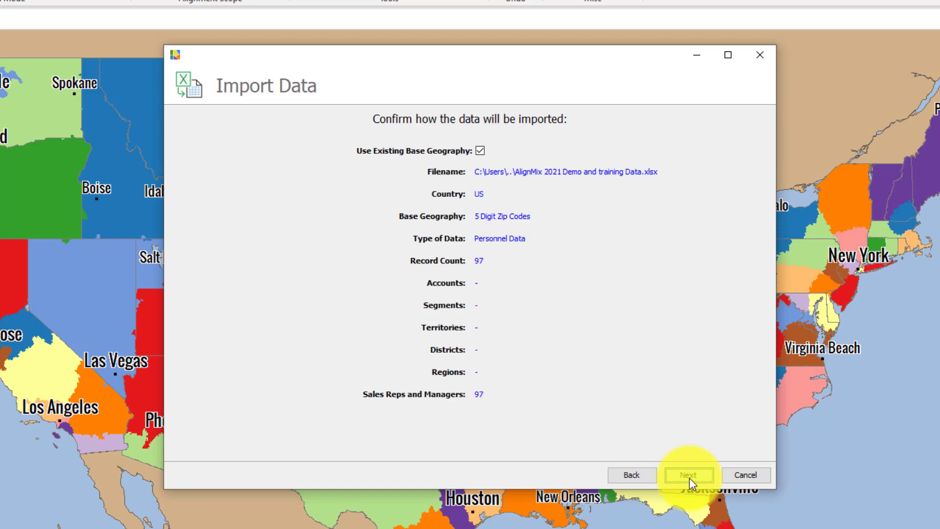
{"action": "left_click", "coordinate": [689, 478]}
{"action": "left_click", "coordinate": [690, 478]}
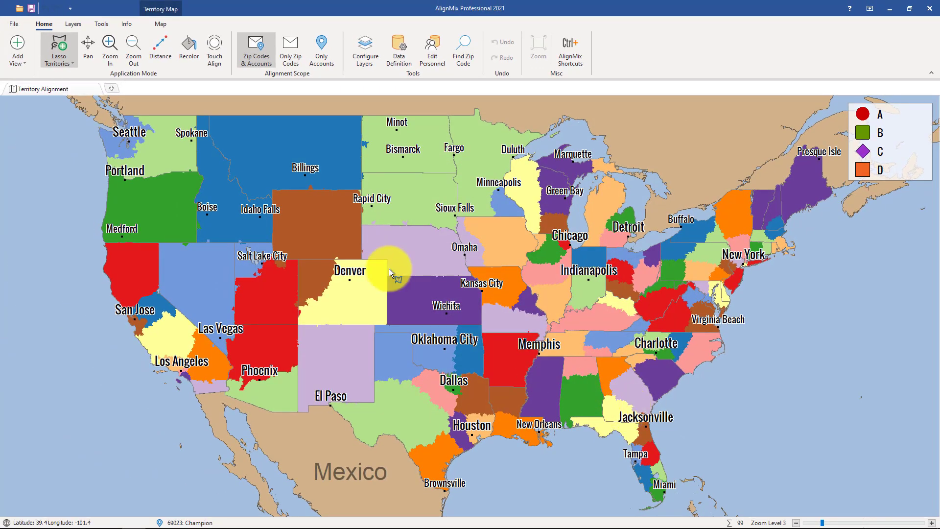
Step: Add the Districts table and the Regions table, each as a new view tab
{"action": "left_click", "coordinate": [112, 89]}
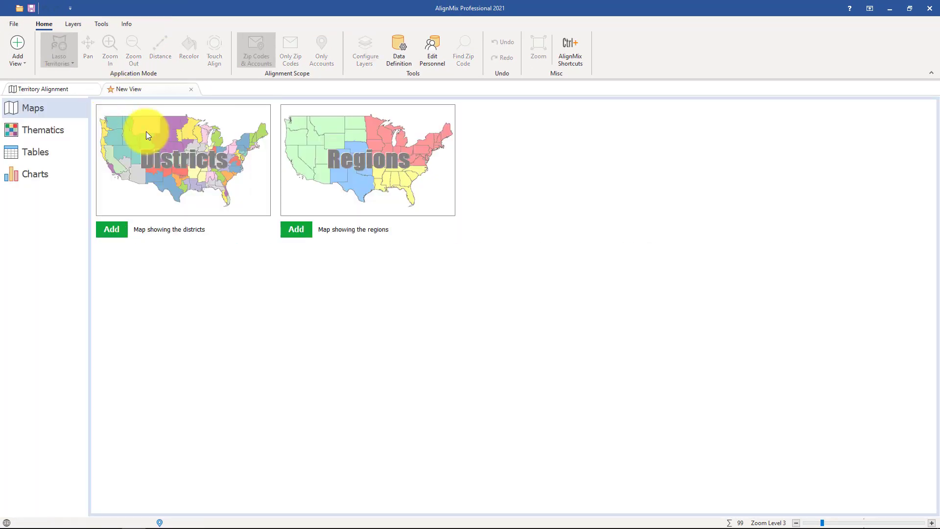
{"action": "left_click", "coordinate": [77, 151]}
{"action": "left_click", "coordinate": [330, 166]}
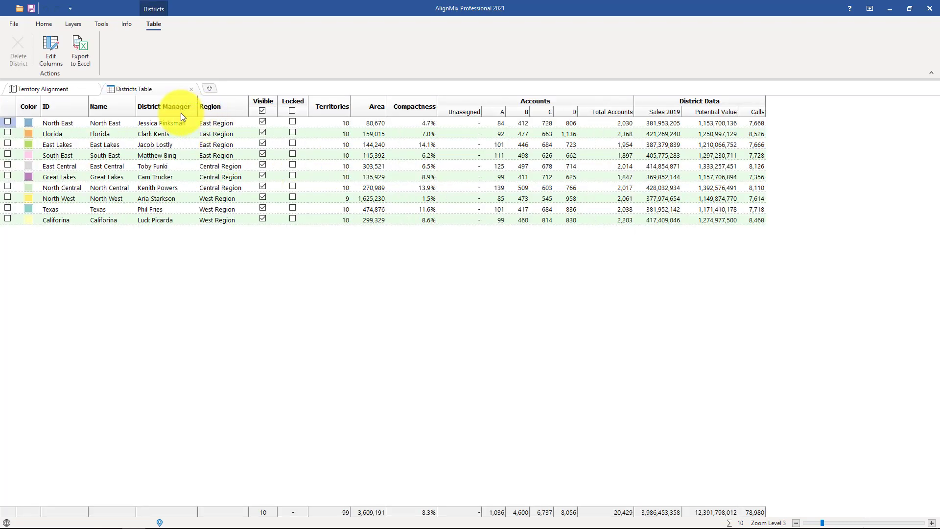
{"action": "left_click", "coordinate": [209, 88]}
{"action": "left_click", "coordinate": [492, 168]}
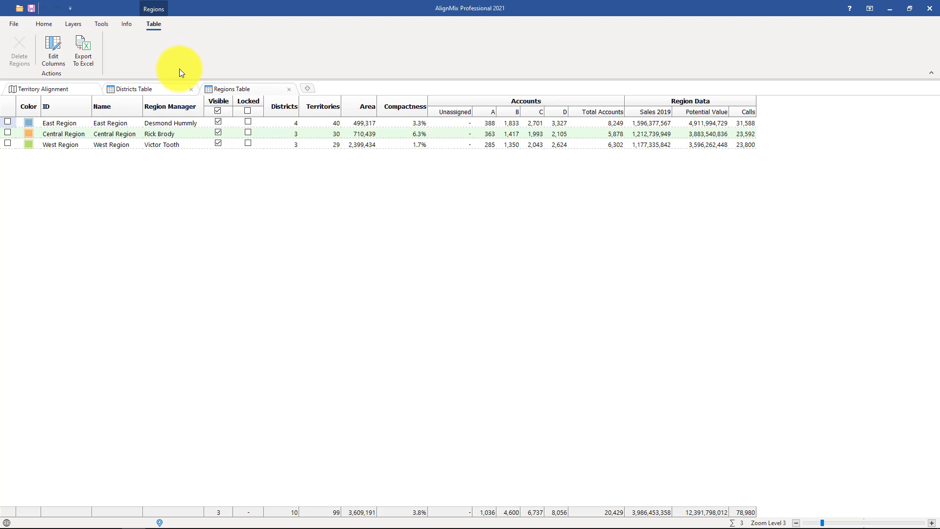
{"action": "left_click", "coordinate": [190, 123]}
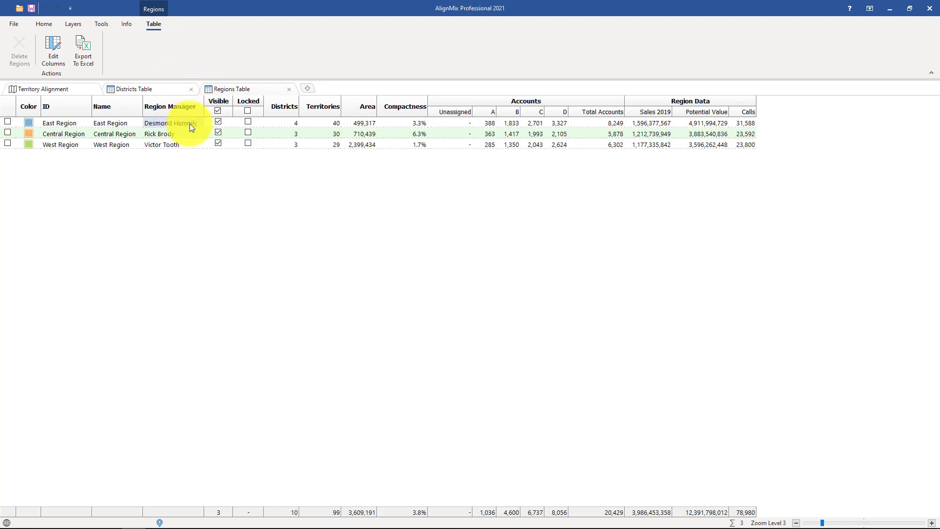
{"action": "left_click", "coordinate": [191, 123]}
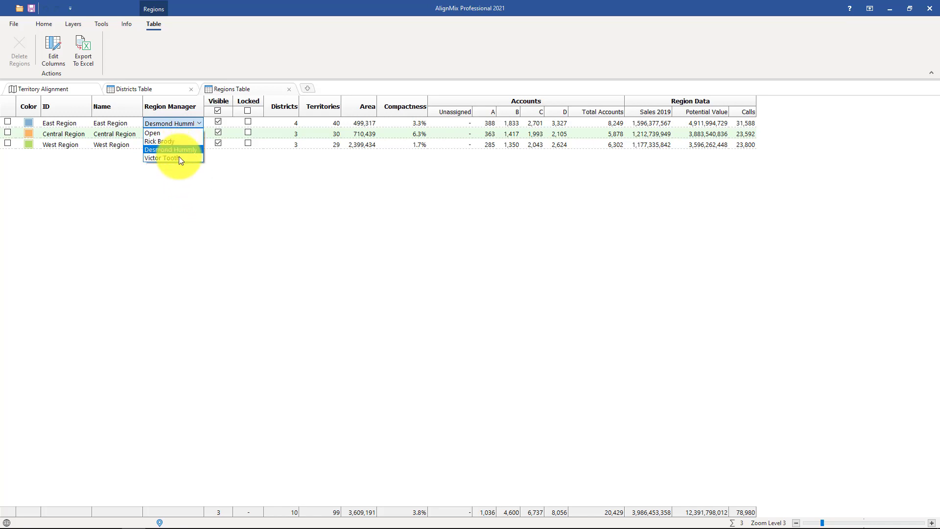
{"action": "left_click", "coordinate": [177, 201]}
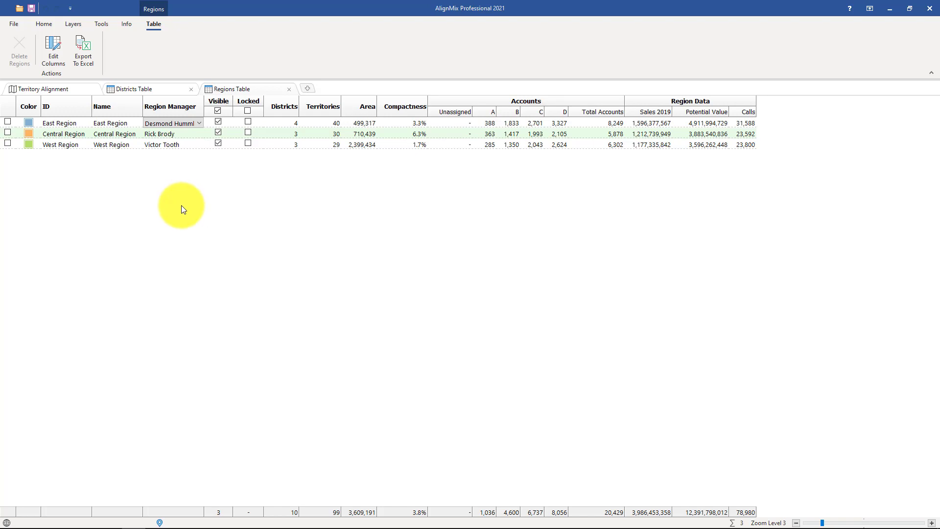
{"action": "left_click", "coordinate": [44, 24]}
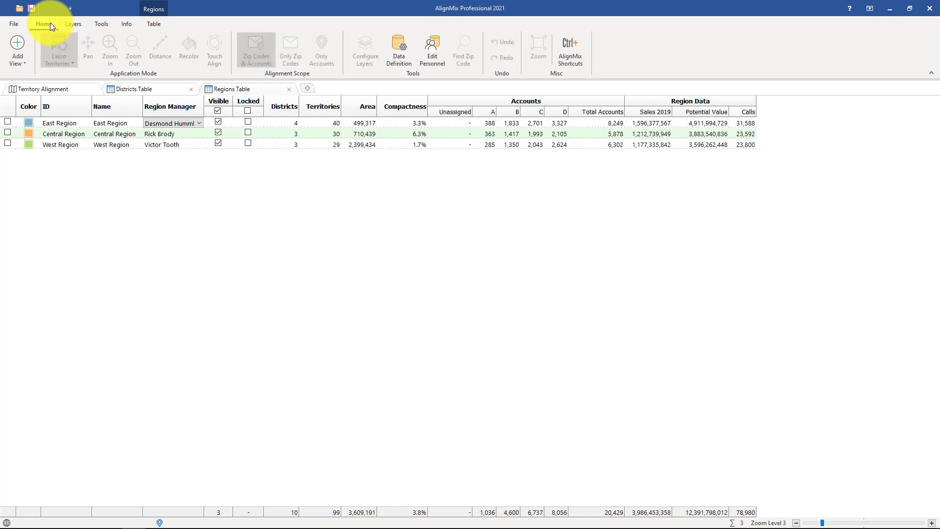
Step: Switch the chosen sales rep's role to Region Manager, leaving their region Not Assigned
{"action": "left_click", "coordinate": [432, 56]}
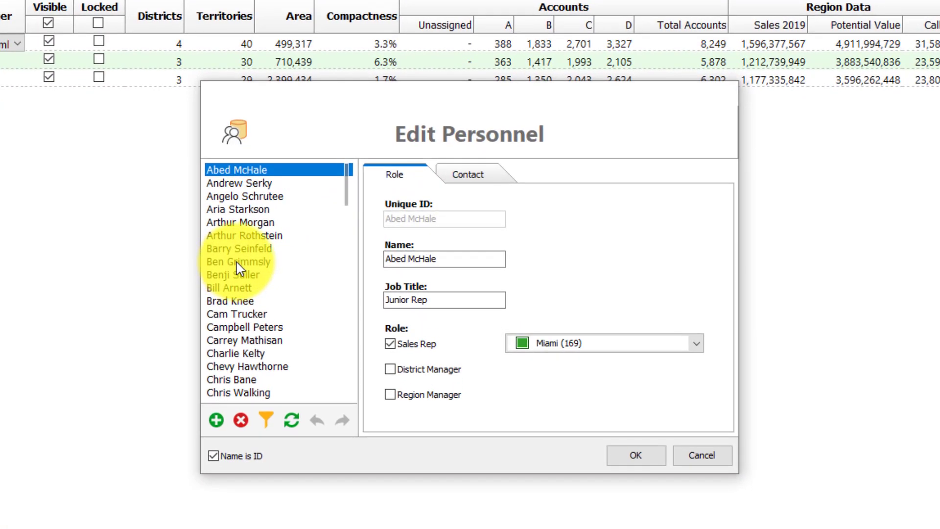
{"action": "left_click", "coordinate": [288, 259]}
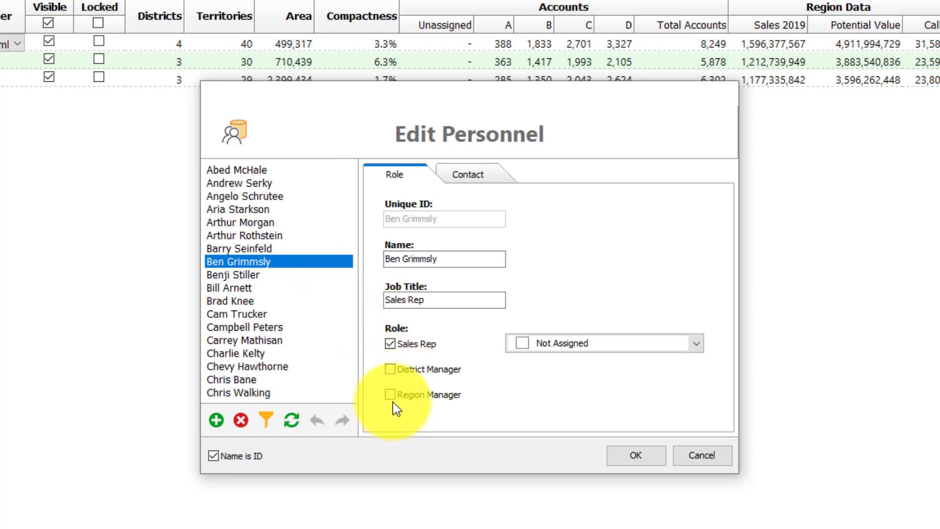
{"action": "left_click", "coordinate": [390, 344]}
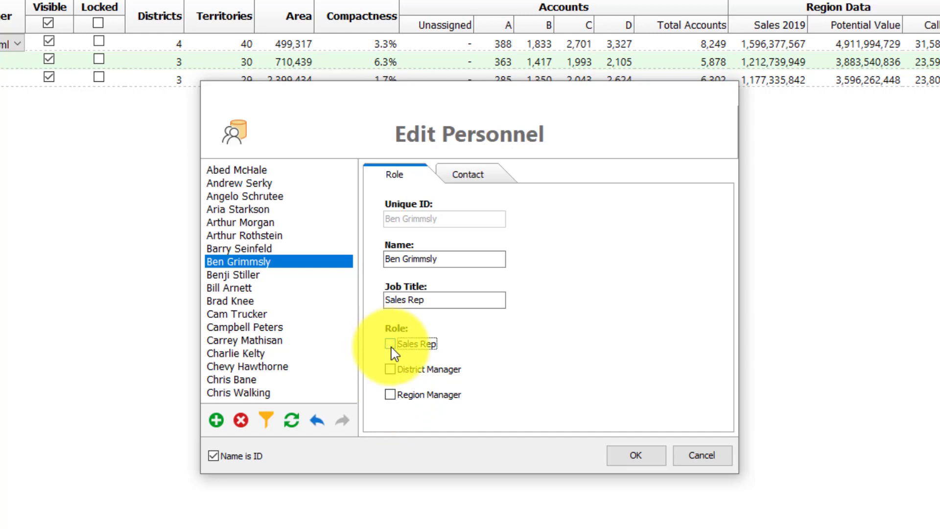
{"action": "left_click", "coordinate": [389, 395]}
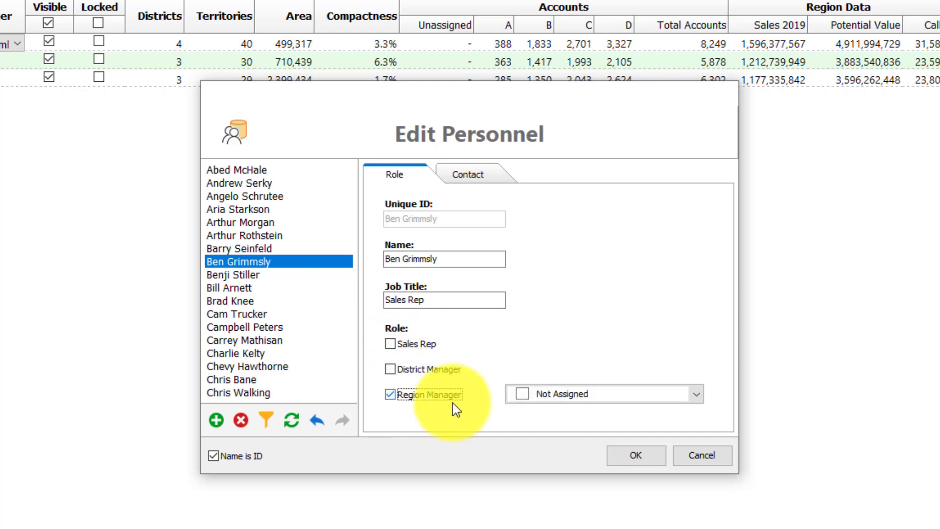
{"action": "left_click", "coordinate": [554, 394]}
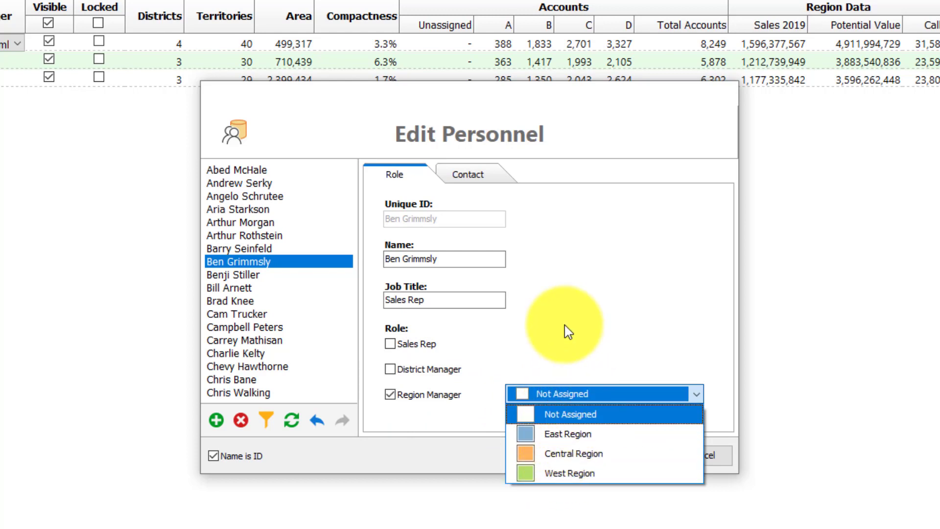
{"action": "left_click", "coordinate": [441, 394]}
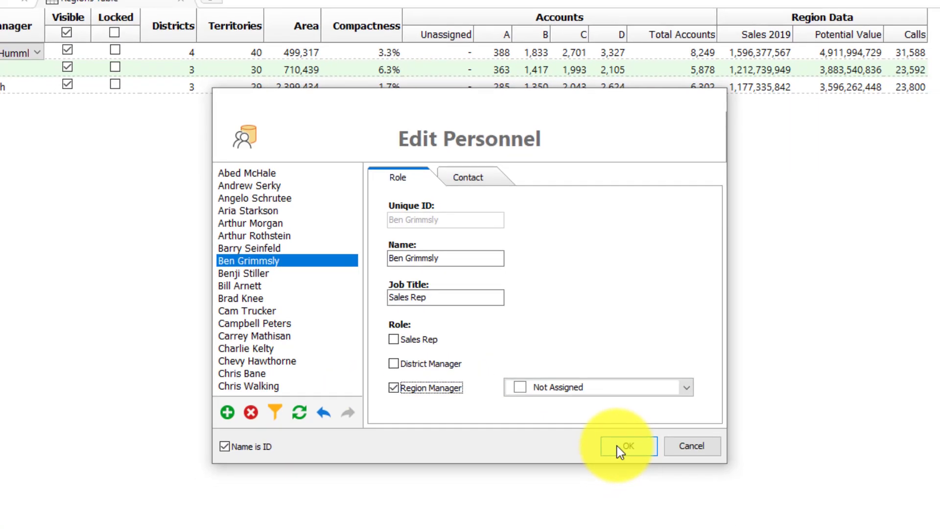
{"action": "left_click", "coordinate": [620, 446]}
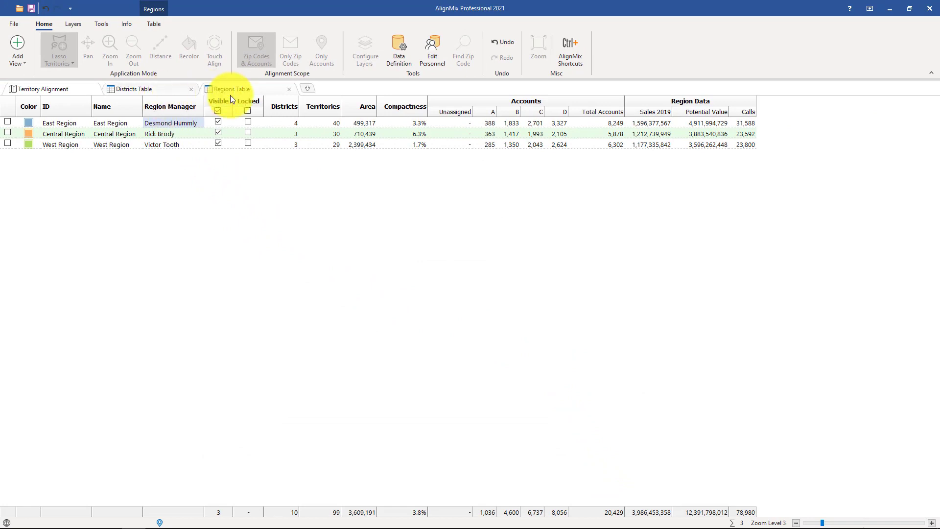
{"action": "left_click", "coordinate": [192, 123]}
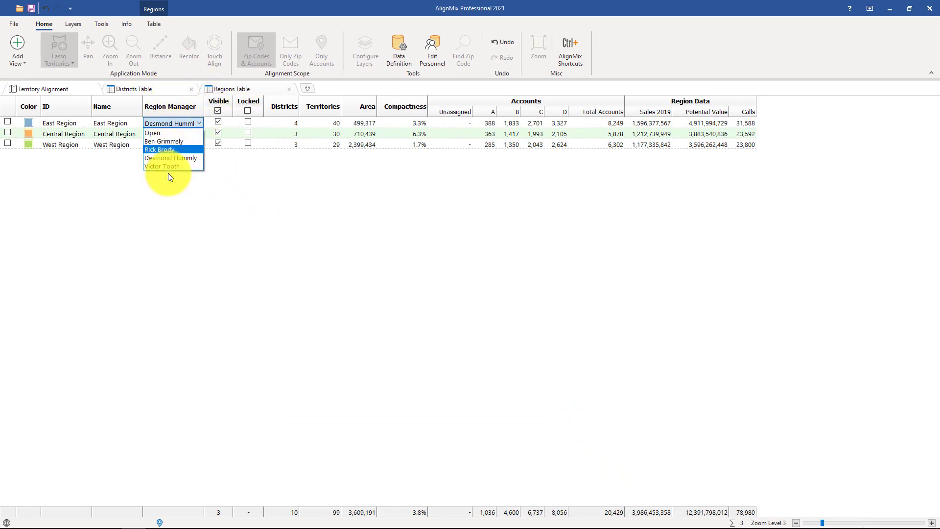
{"action": "left_click", "coordinate": [181, 206]}
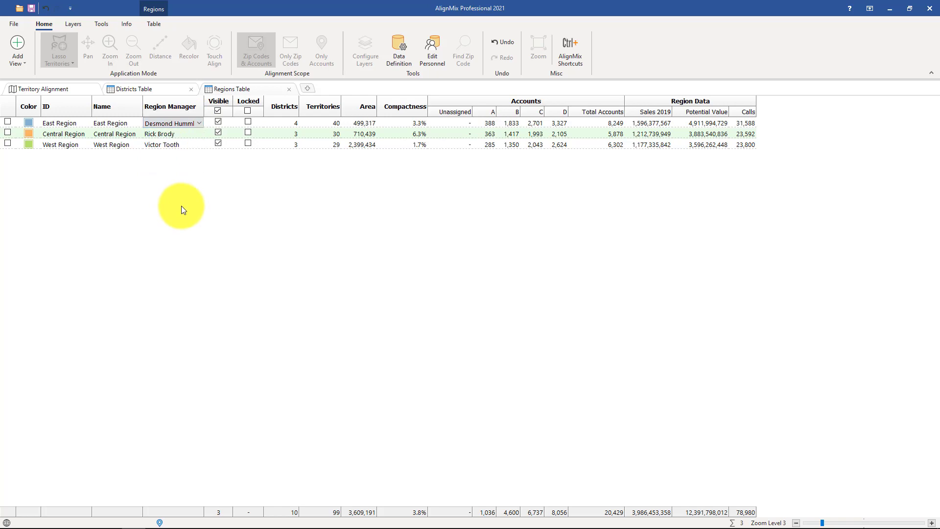
{"action": "left_click", "coordinate": [438, 52]}
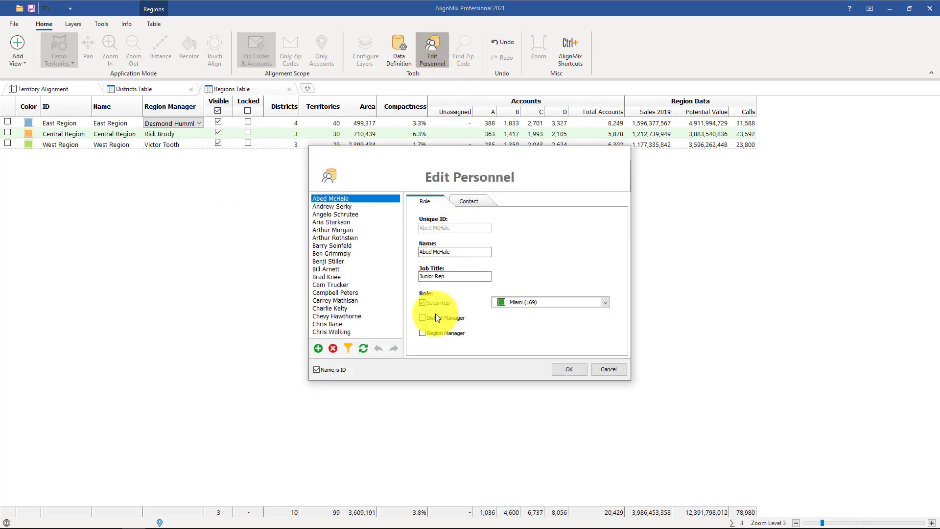
{"action": "left_click", "coordinate": [609, 371]}
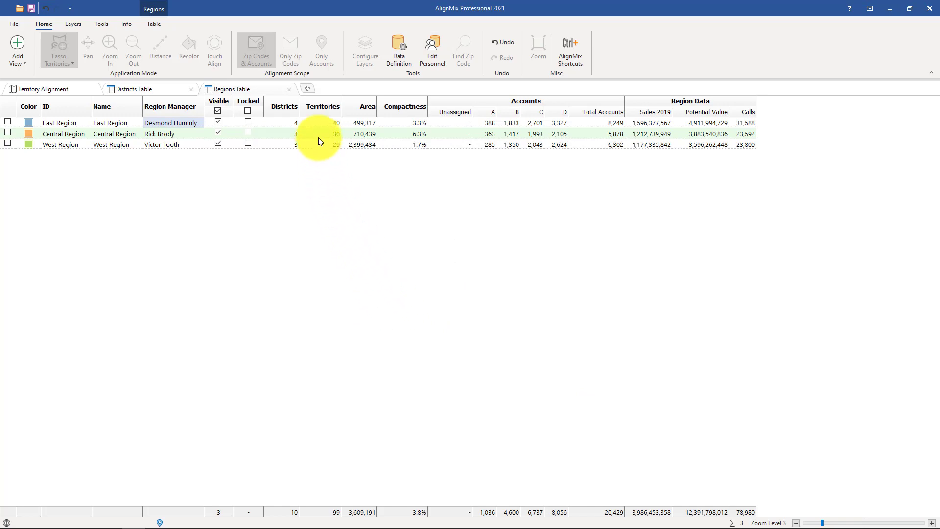
Step: Add a Districts map view and open the Florida district's Properties
{"action": "left_click", "coordinate": [306, 90]}
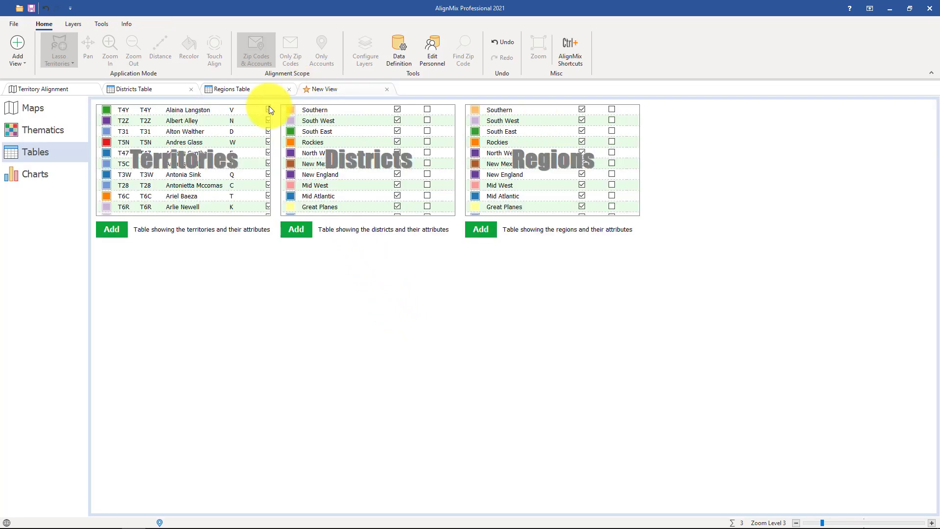
{"action": "left_click", "coordinate": [46, 113]}
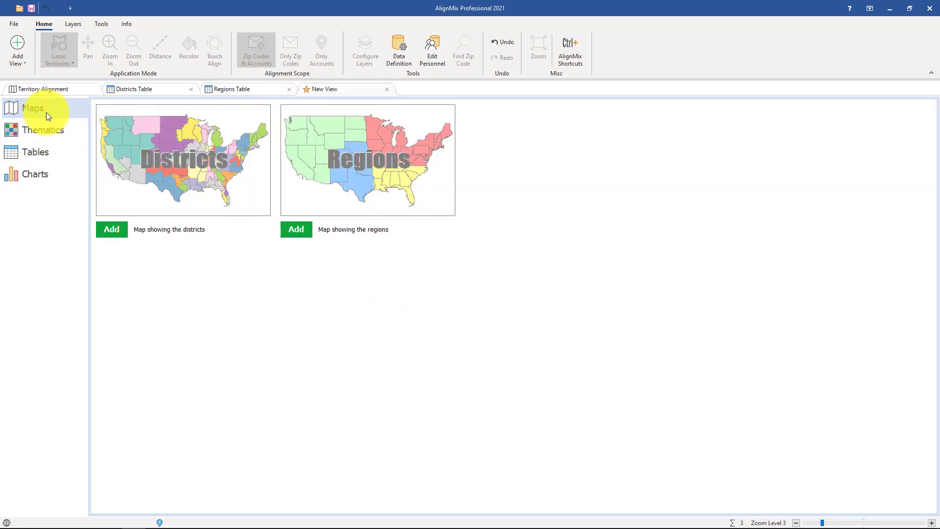
{"action": "left_click", "coordinate": [189, 168]}
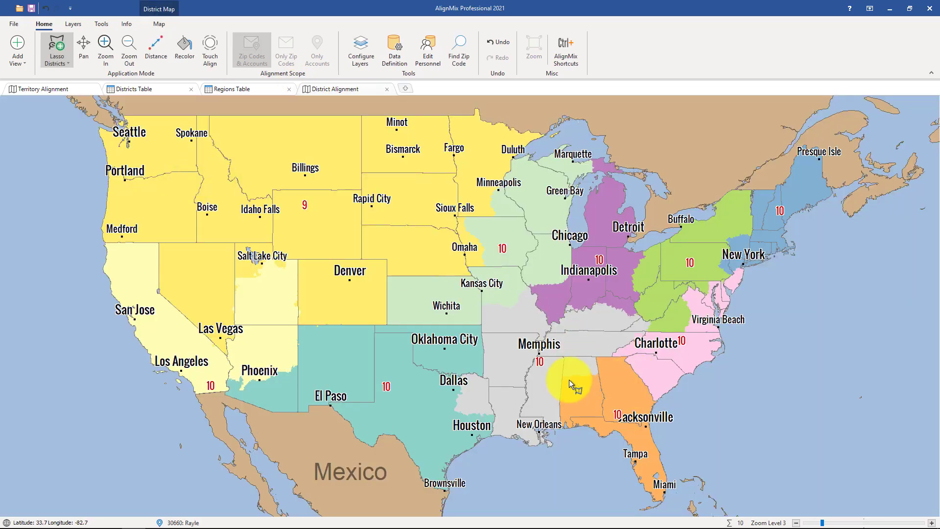
{"action": "right_click", "coordinate": [631, 418]}
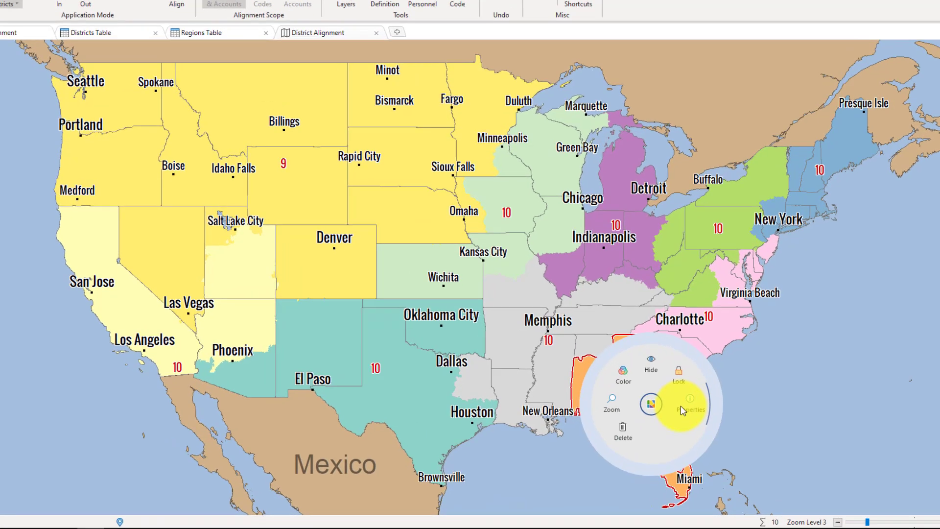
{"action": "left_click", "coordinate": [656, 419]}
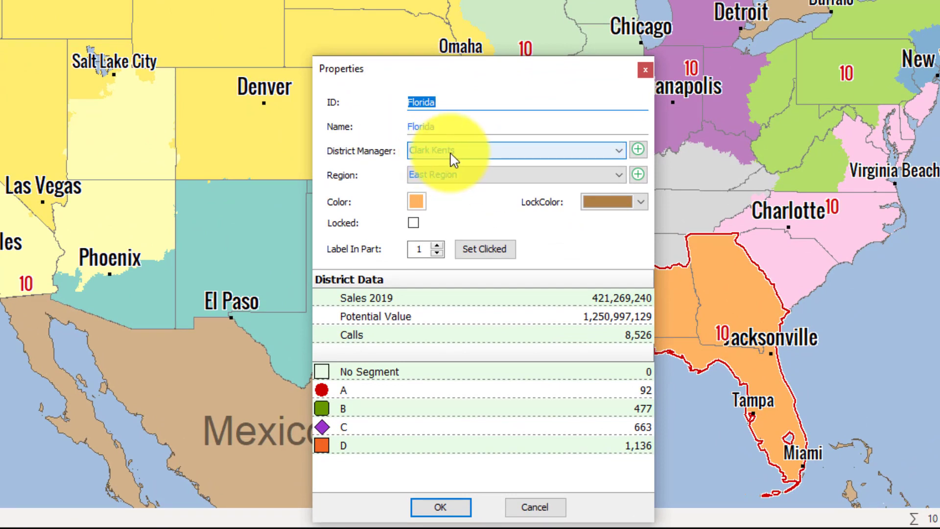
Step: Look over Florida's District Manager dropdown choices without changing the current manager
{"action": "left_click", "coordinate": [453, 157]}
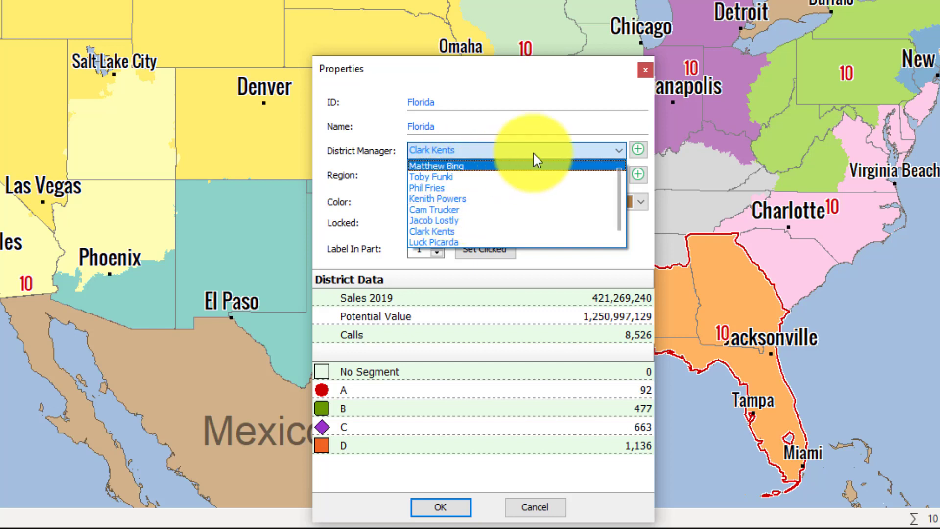
{"action": "left_click", "coordinate": [635, 122]}
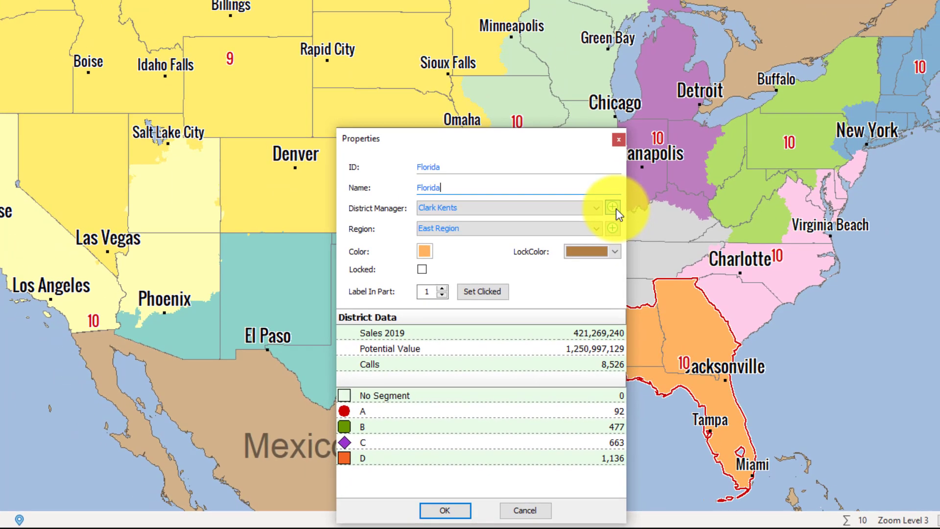
Step: Add a new person with their name and zip code as Florida's district manager and save
{"action": "left_click", "coordinate": [638, 150]}
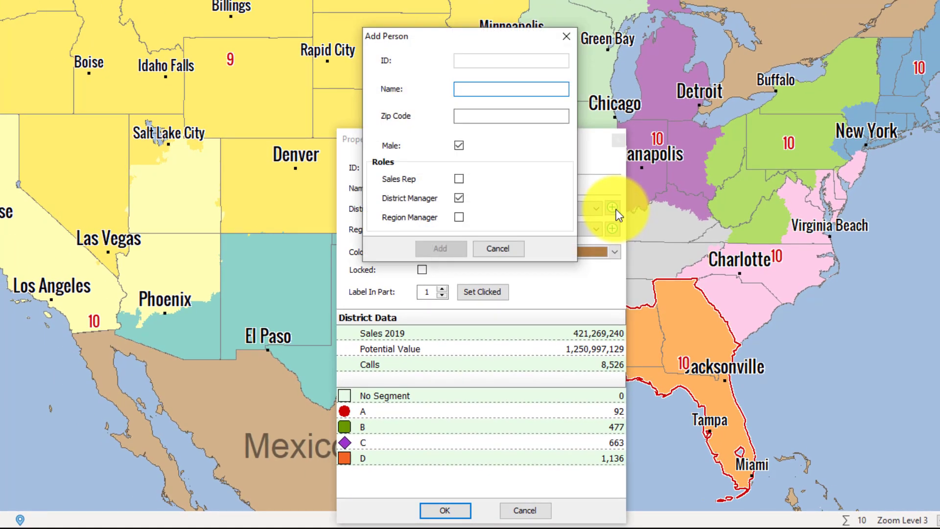
{"action": "type", "text": "joey"}
{"action": "key", "text": "Tab"}
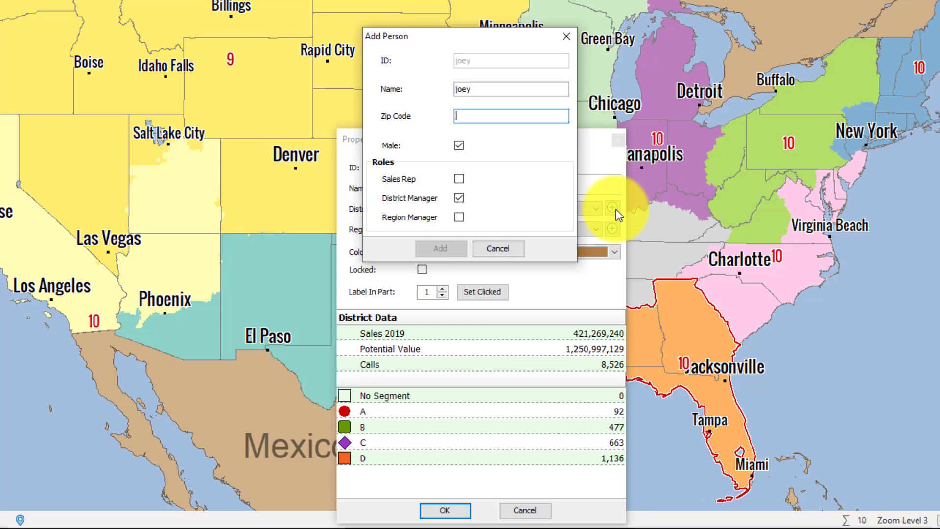
{"action": "type", "text": "33"}
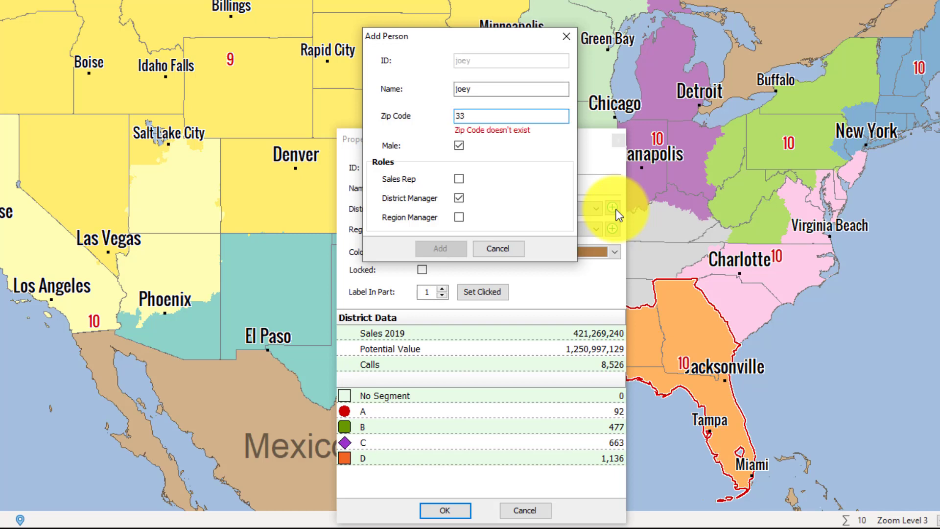
{"action": "type", "text": "426"}
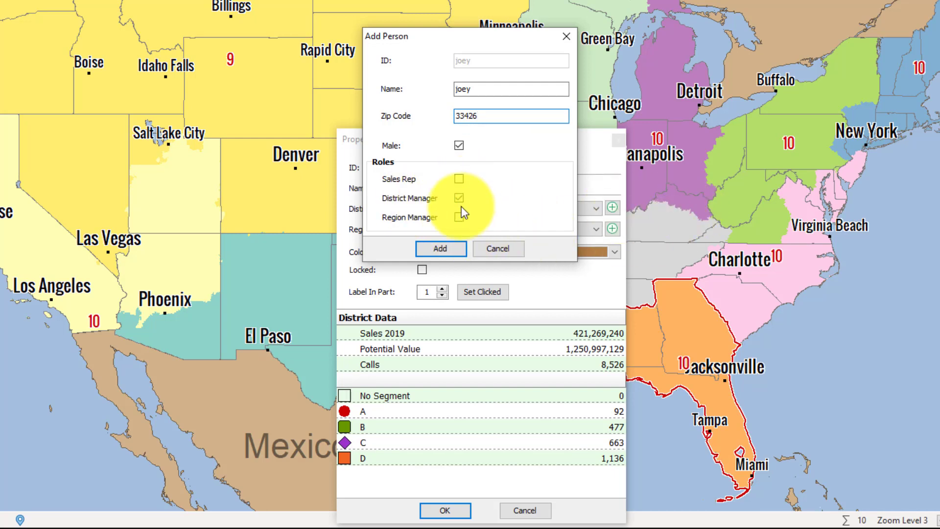
{"action": "left_click", "coordinate": [440, 248]}
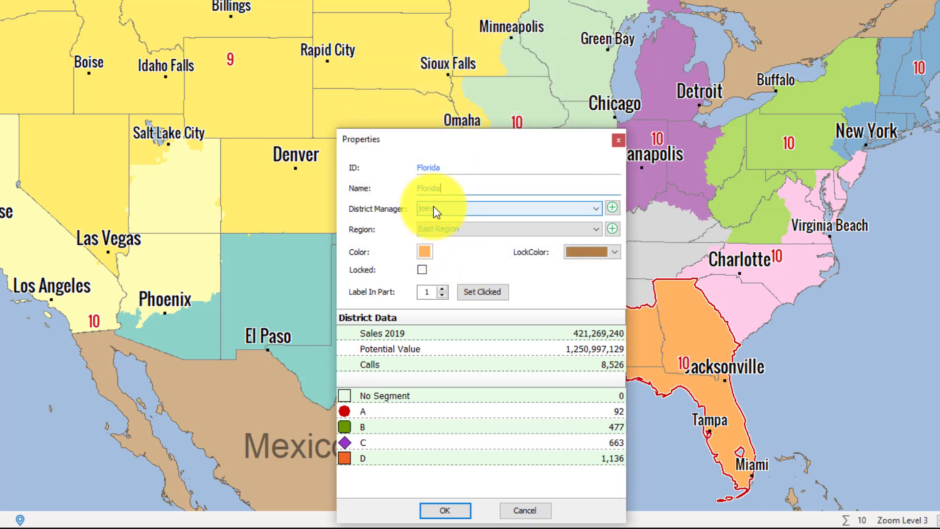
{"action": "left_click", "coordinate": [446, 510]}
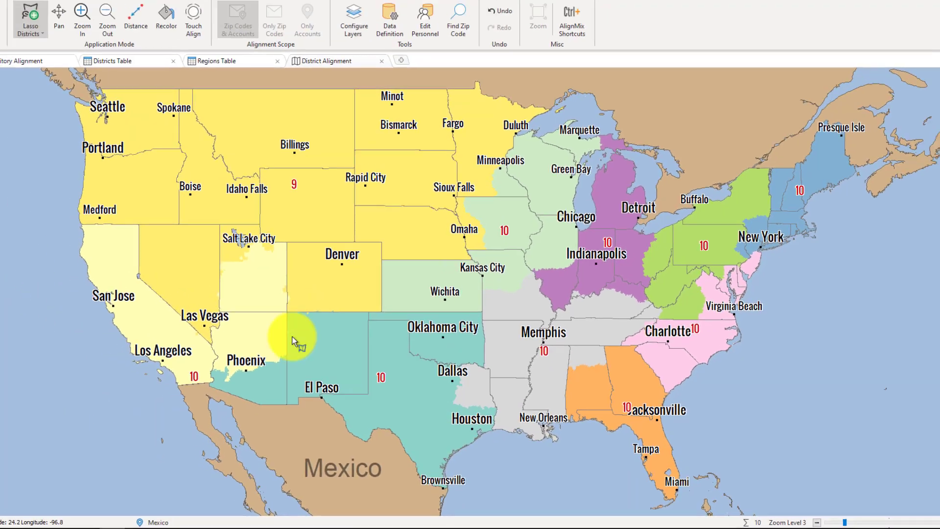
Step: Switch to the Districts Table to confirm Florida's new district manager
{"action": "left_click", "coordinate": [126, 61]}
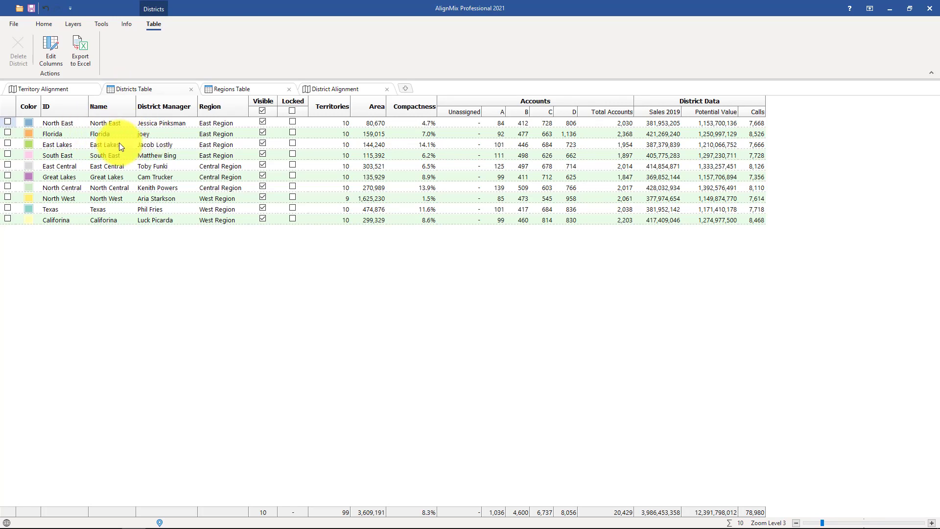
Step: Add a Regions map as a new view and open the East Region's Properties
{"action": "left_click", "coordinate": [404, 90]}
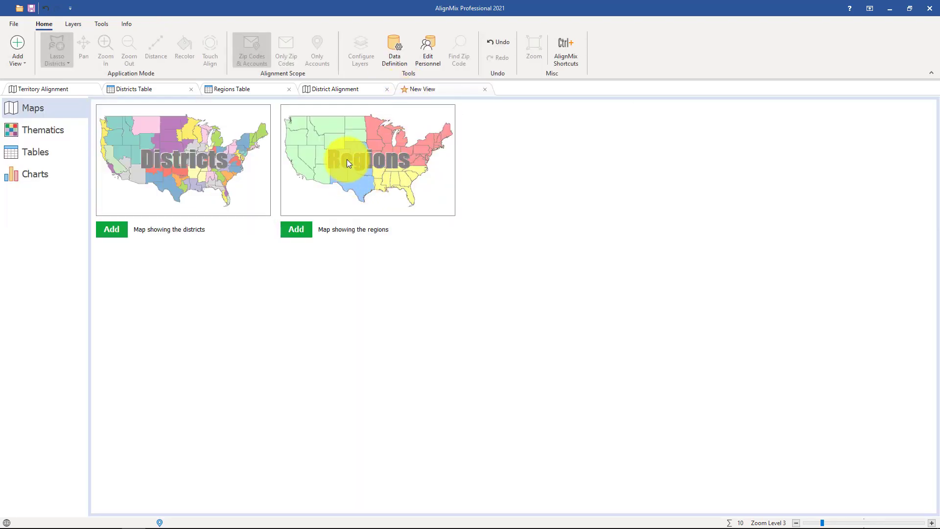
{"action": "left_click", "coordinate": [347, 159]}
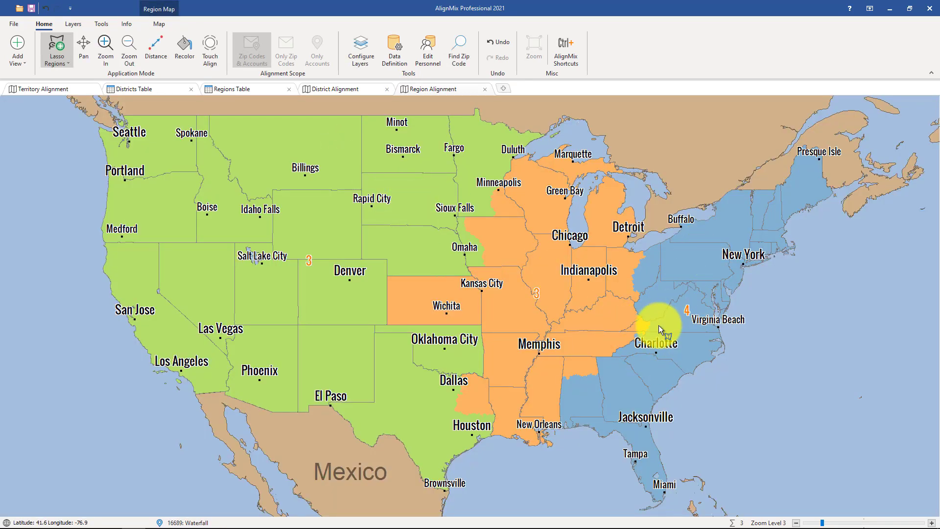
{"action": "right_click", "coordinate": [688, 315]}
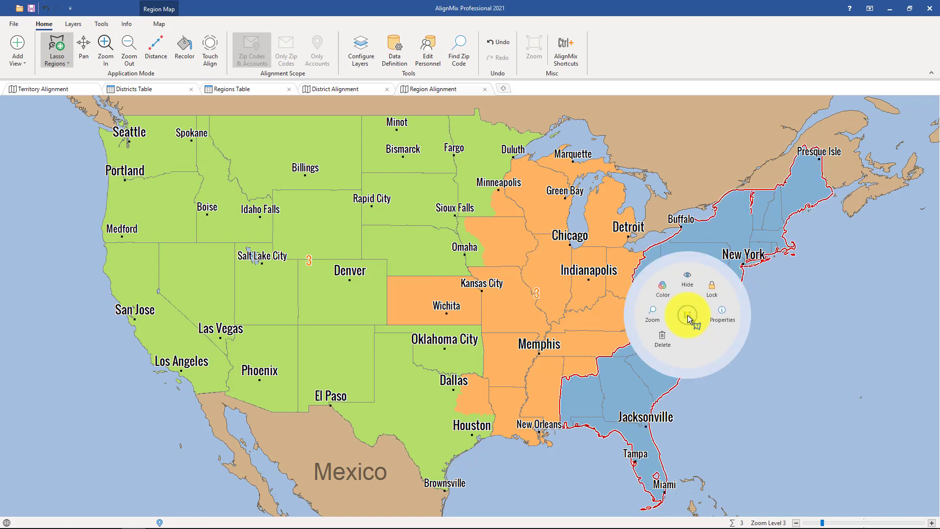
{"action": "left_click", "coordinate": [718, 317]}
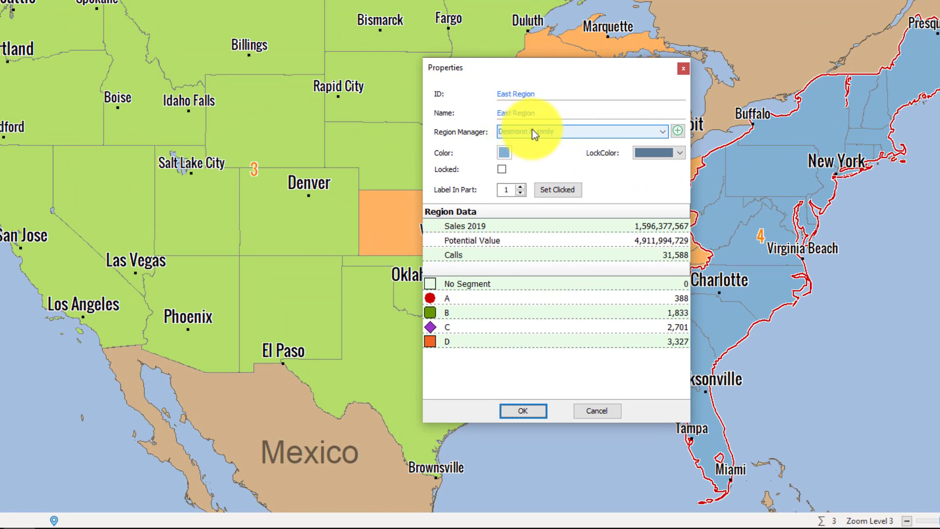
Step: Choose a different existing person as the East Region's region manager
{"action": "left_click", "coordinate": [535, 131]}
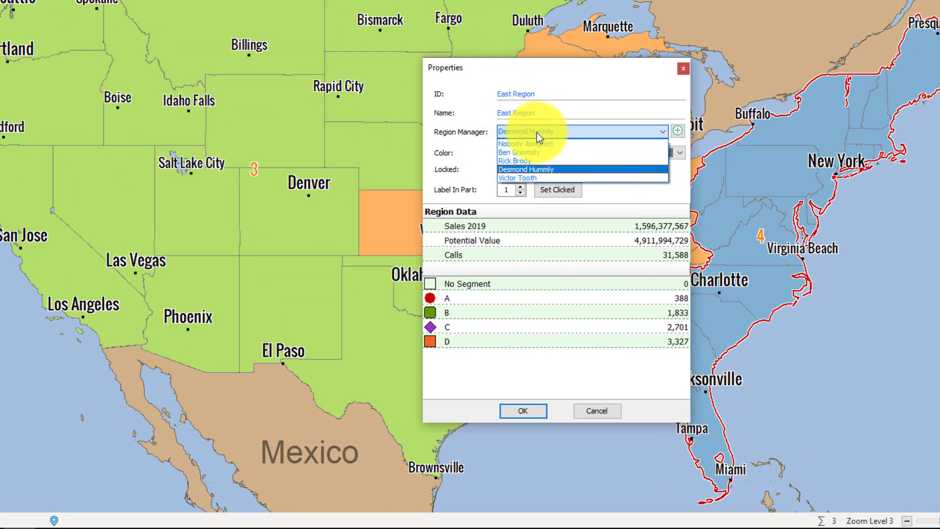
{"action": "left_click", "coordinate": [537, 160]}
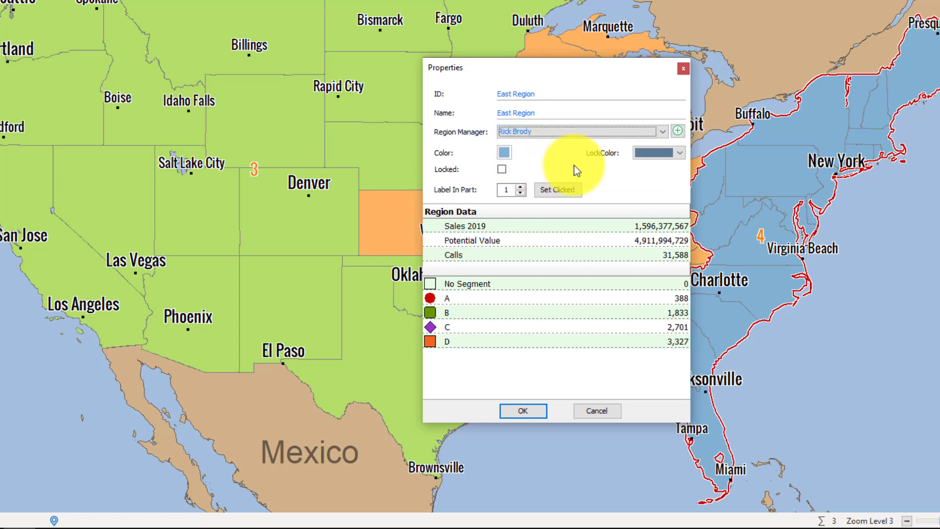
Step: Add a new region manager with zip code 32817 to East Region and save its properties
{"action": "left_click", "coordinate": [679, 131]}
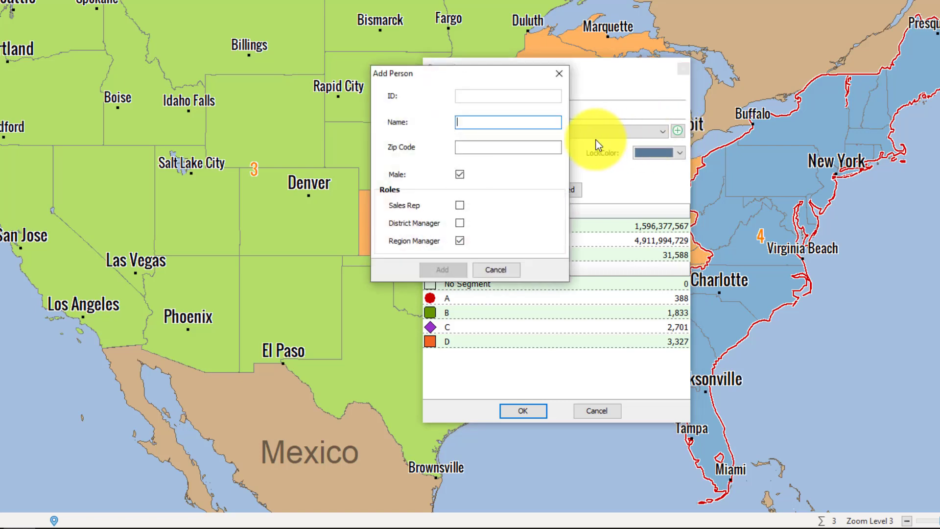
{"action": "type", "text": "sarah"}
{"action": "key", "text": "Tab"}
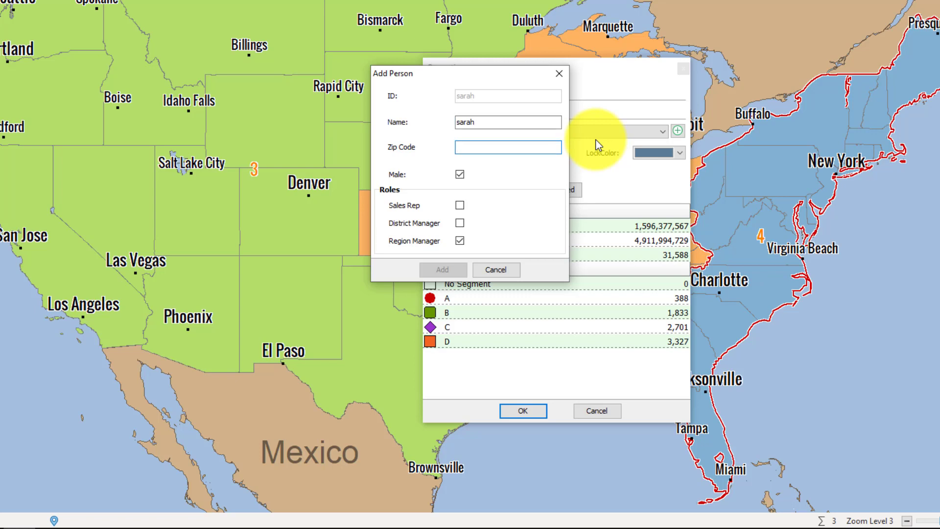
{"action": "type", "text": "32817"}
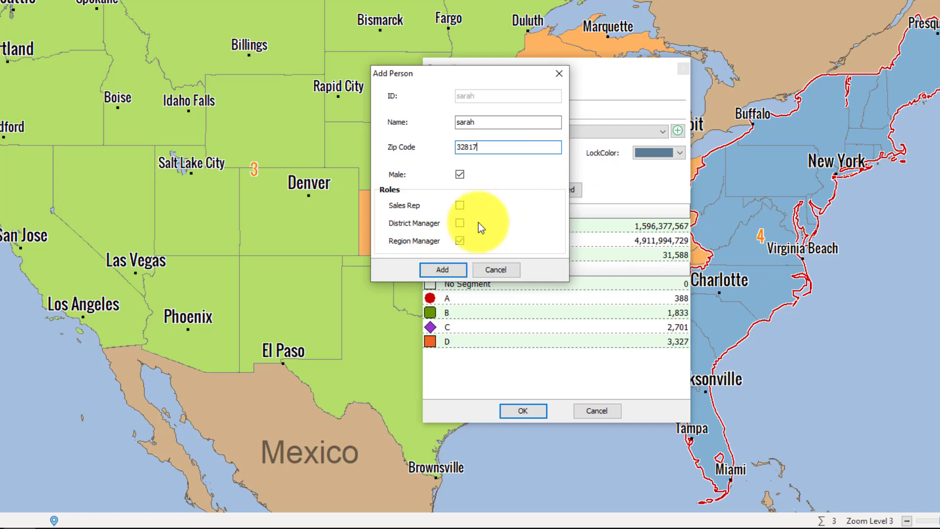
{"action": "left_click", "coordinate": [451, 268]}
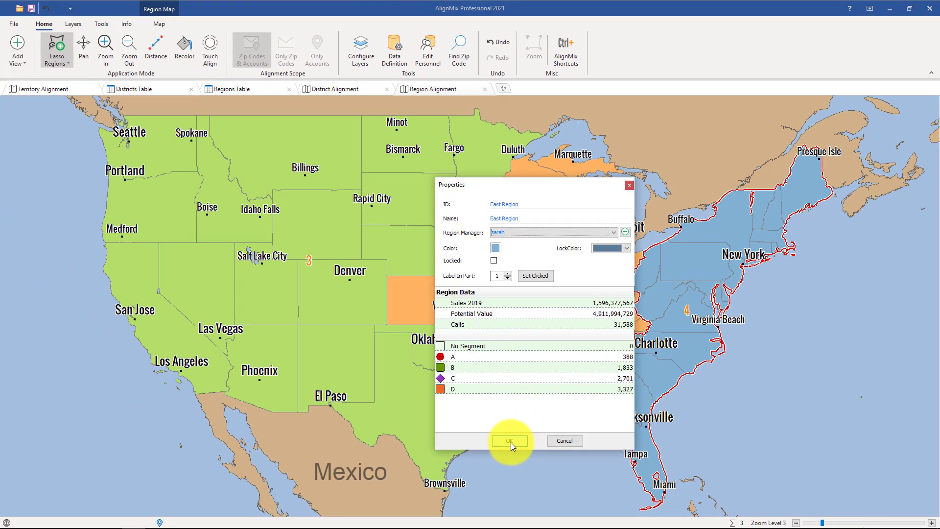
{"action": "left_click", "coordinate": [523, 410]}
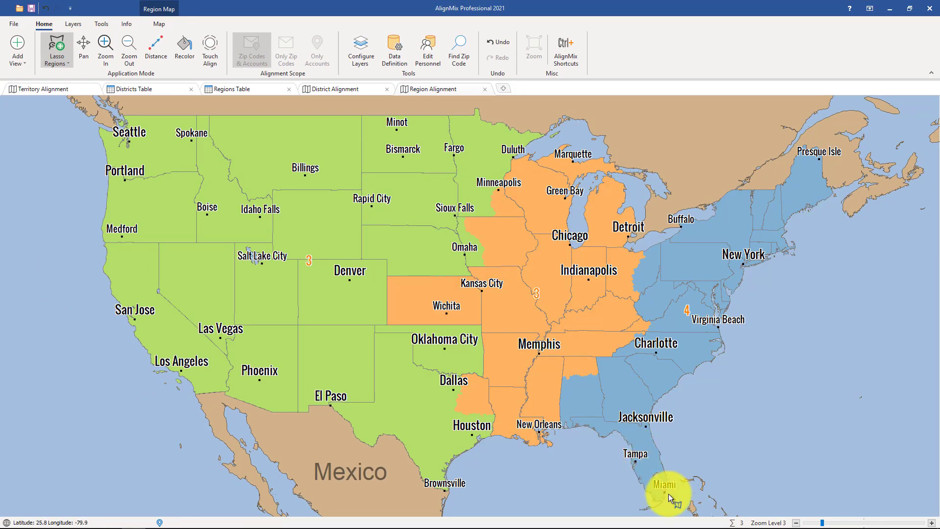
Step: Zoom the map from level 3 to 13 around Orlando, Florida, showing the new manager's marker
{"action": "scroll", "coordinate": [669, 494], "scroll_direction": "up", "scroll_amount": 4}
{"action": "scroll", "coordinate": [602, 336], "scroll_direction": "up", "scroll_amount": 2}
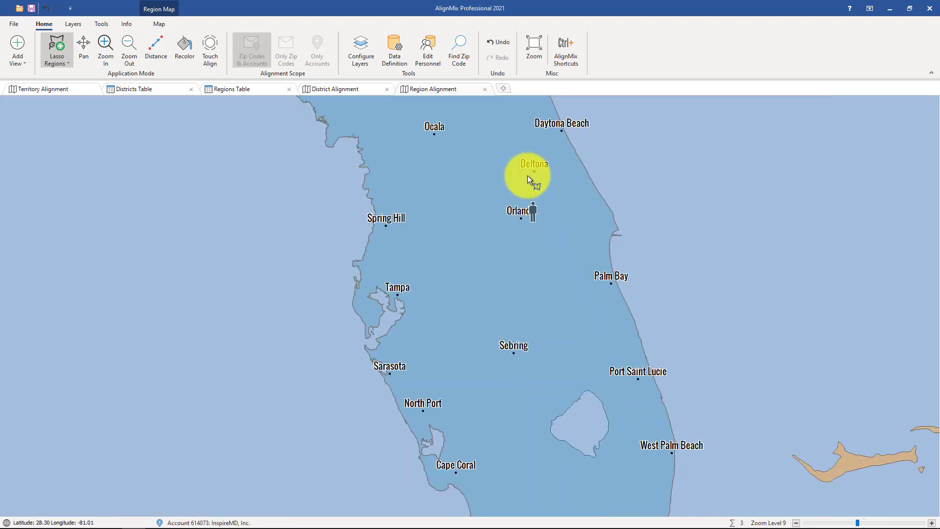
{"action": "scroll", "coordinate": [535, 210], "scroll_direction": "up", "scroll_amount": 2}
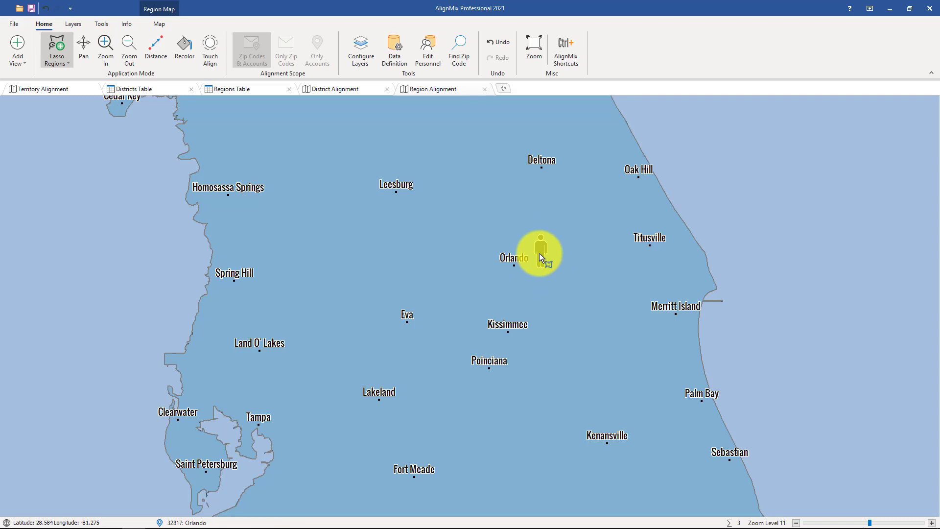
{"action": "scroll", "coordinate": [539, 254], "scroll_direction": "up", "scroll_amount": 2}
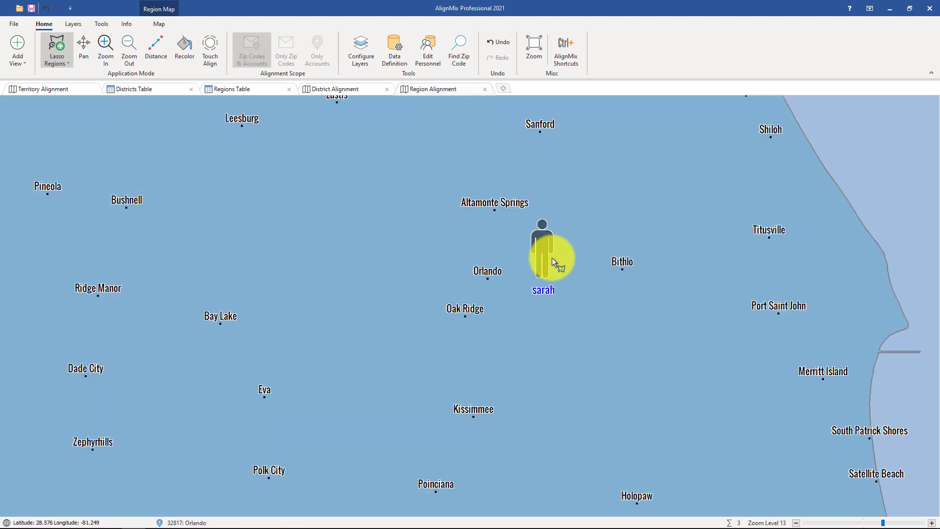